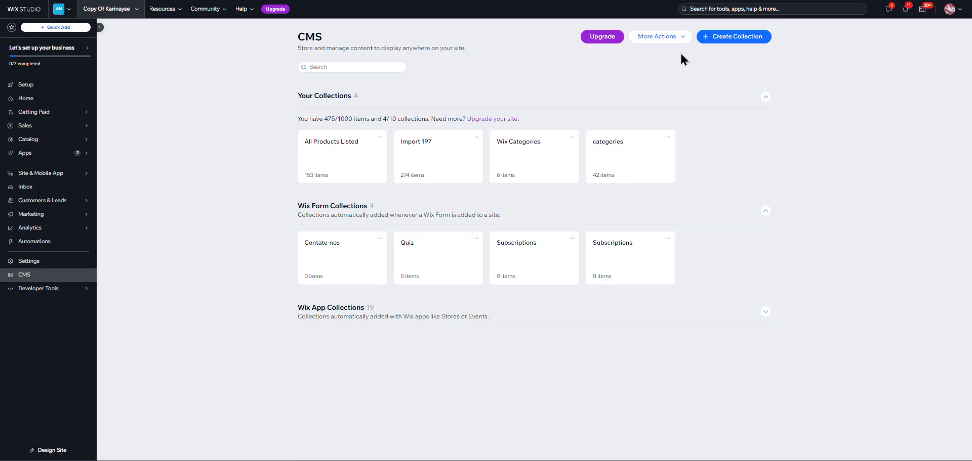
Step: Create a new collection by importing from CSV, using the Products file
click(737, 37)
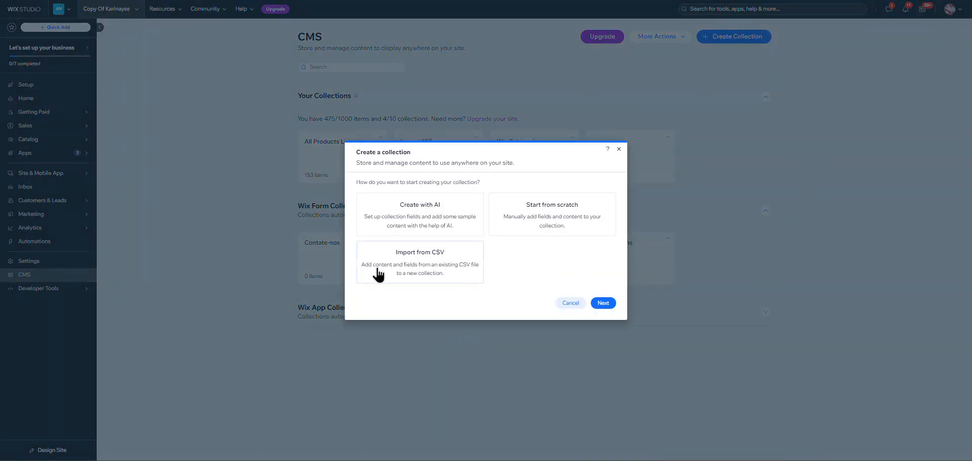
click(421, 265)
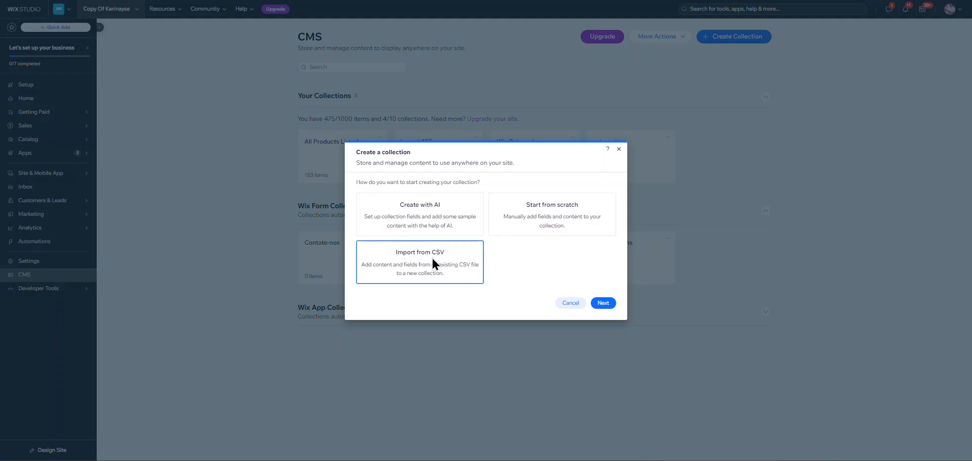
click(604, 304)
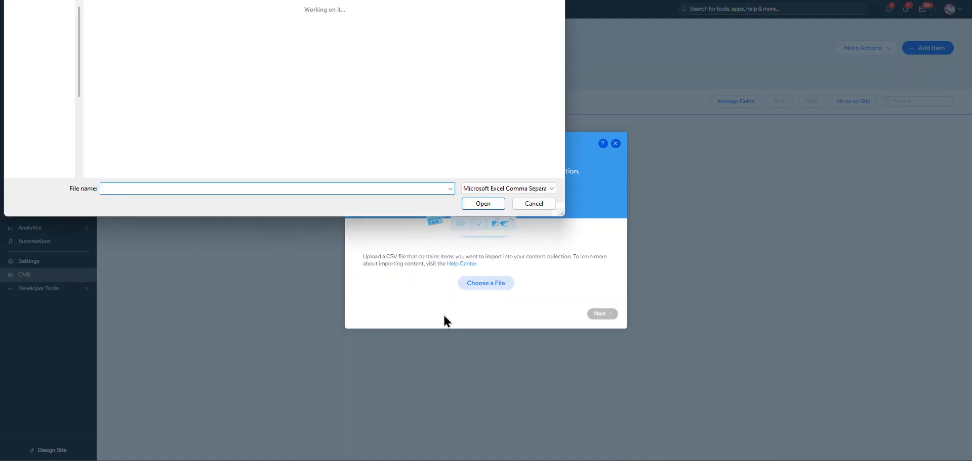
click(139, 26)
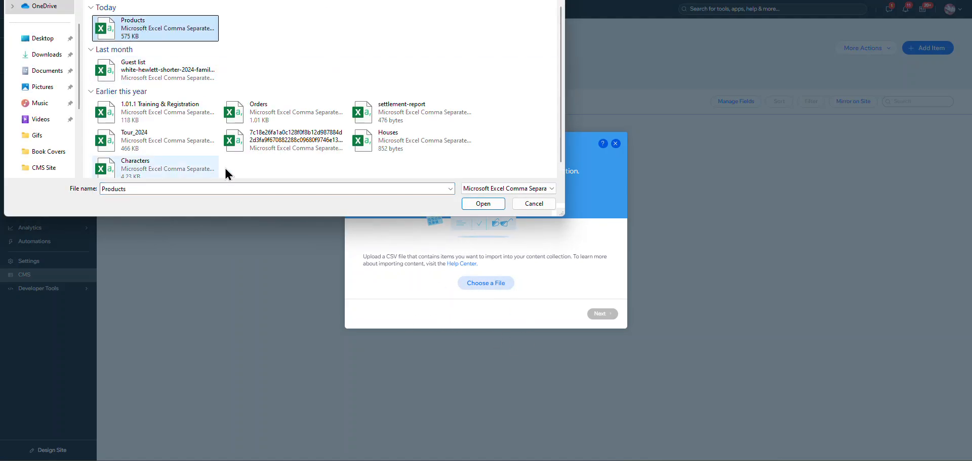
click(483, 204)
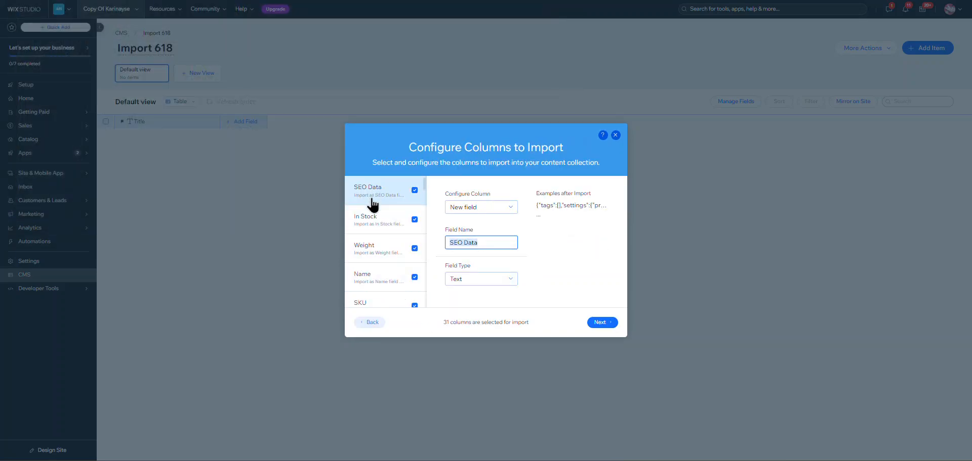
Step: Exclude the SEO Data, In Stock, Weight and SKU columns from the import
scroll(372, 205, down, 15)
scroll(372, 233, up, 15)
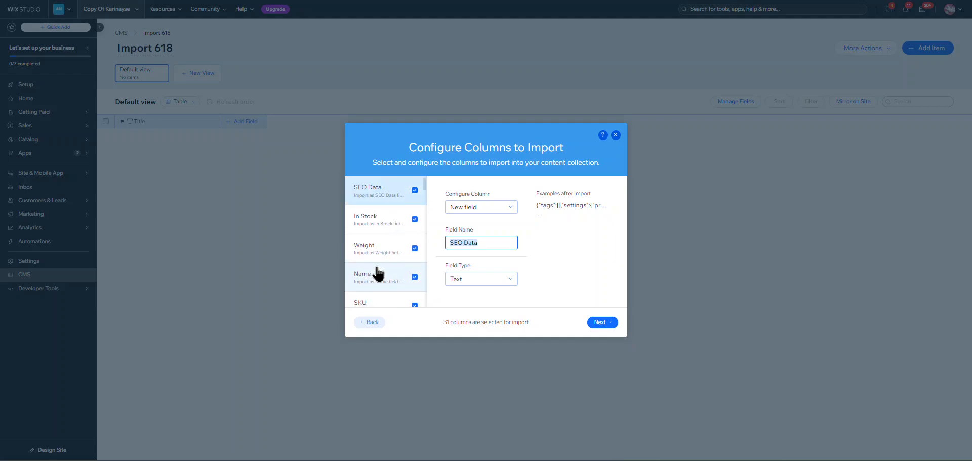
click(414, 191)
click(414, 219)
click(414, 249)
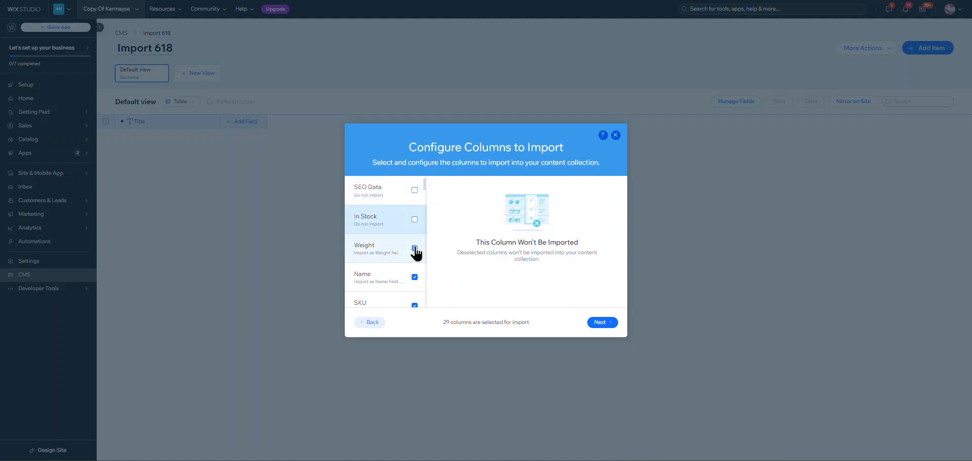
scroll(382, 233, down, 5)
click(414, 208)
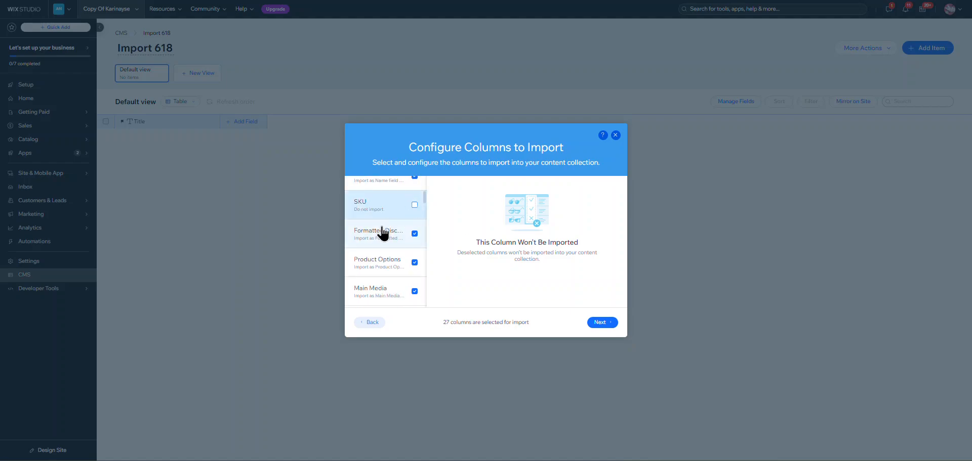
Step: Exclude the unneeded column after Price from the import and leave the Collections column unselected
scroll(382, 232, down, 2)
scroll(382, 234, down, 3)
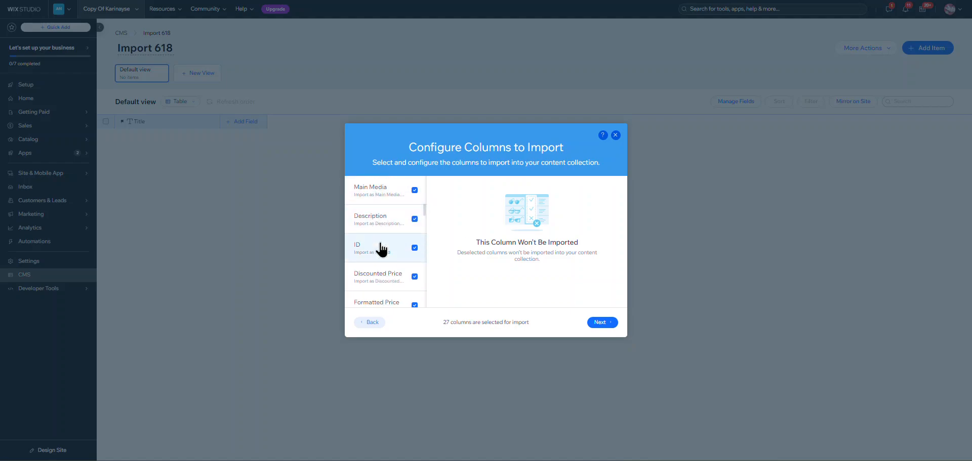
scroll(379, 234, down, 2)
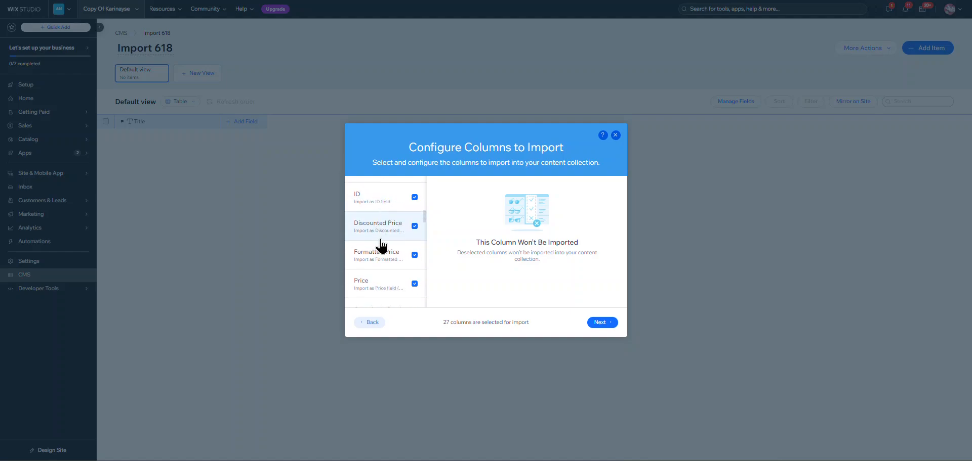
scroll(380, 239, down, 2)
click(414, 262)
scroll(367, 250, down, 3)
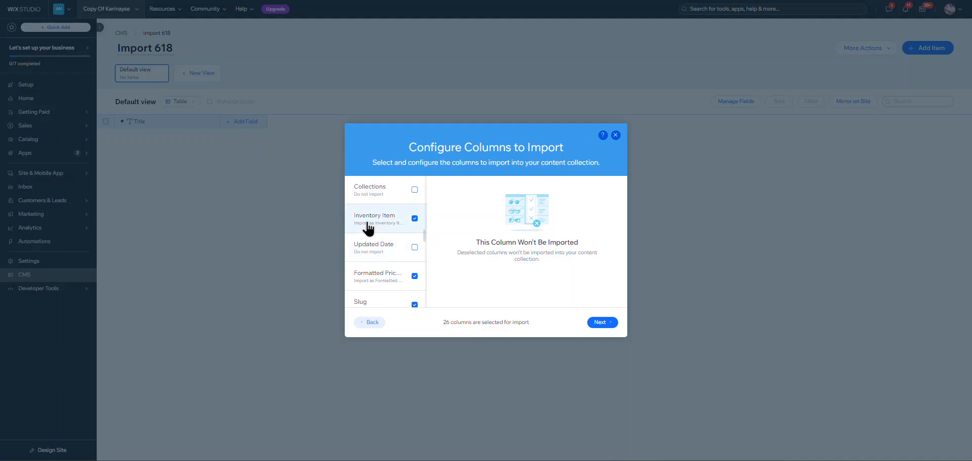
click(415, 190)
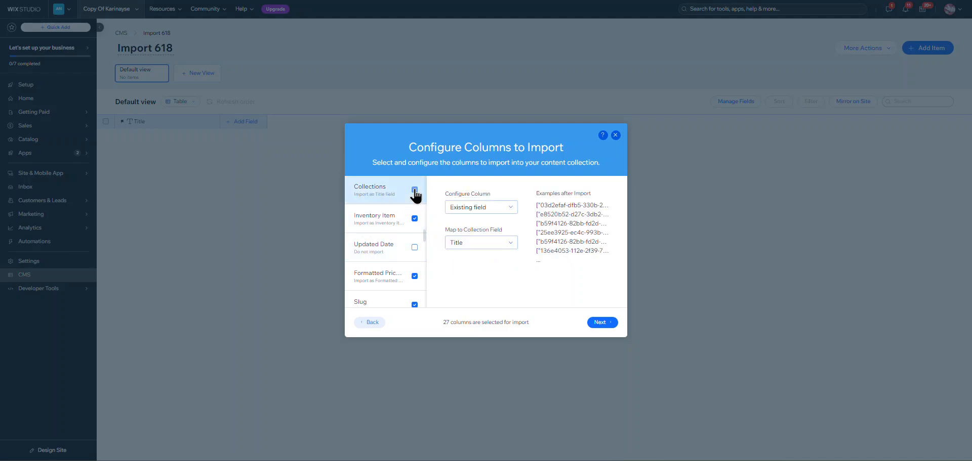
click(414, 191)
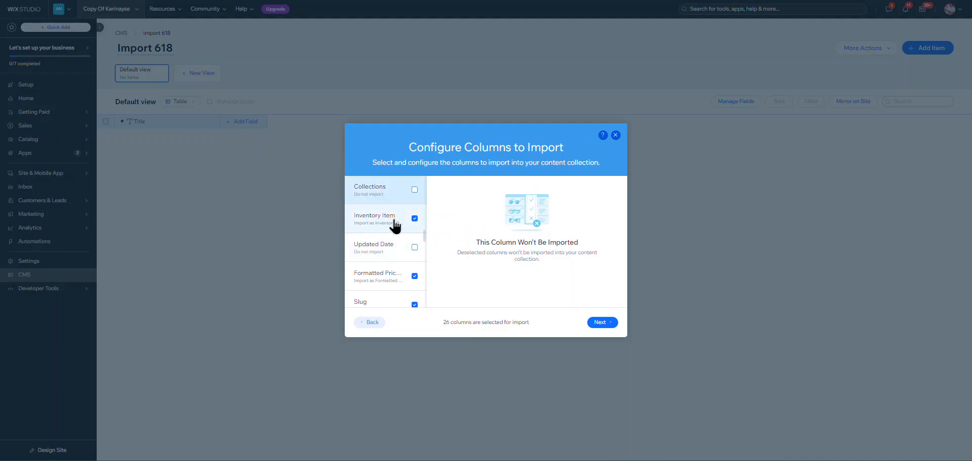
Step: Exclude the Slug and Product Type columns from the import
scroll(377, 230, down, 2)
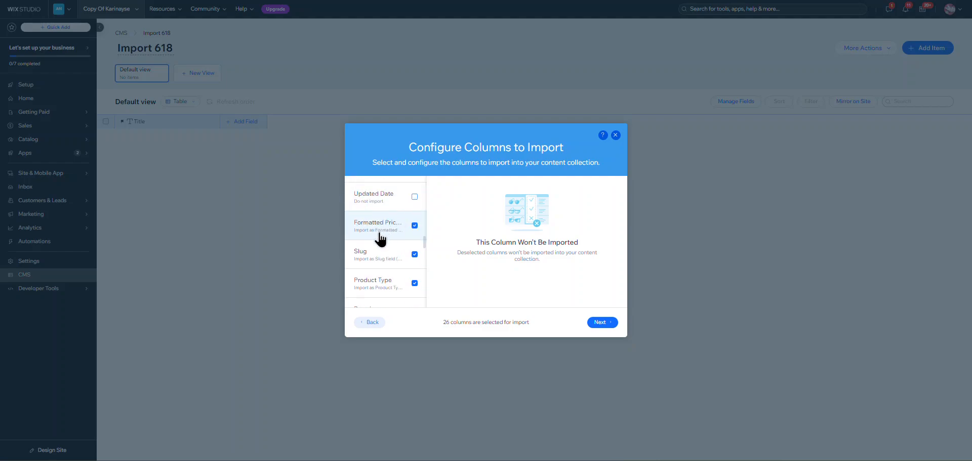
click(415, 254)
scroll(381, 256, down, 4)
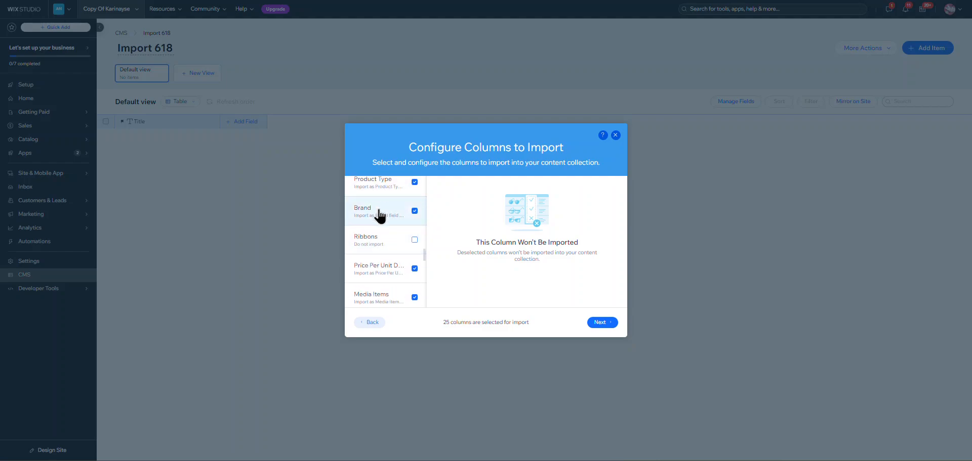
click(414, 182)
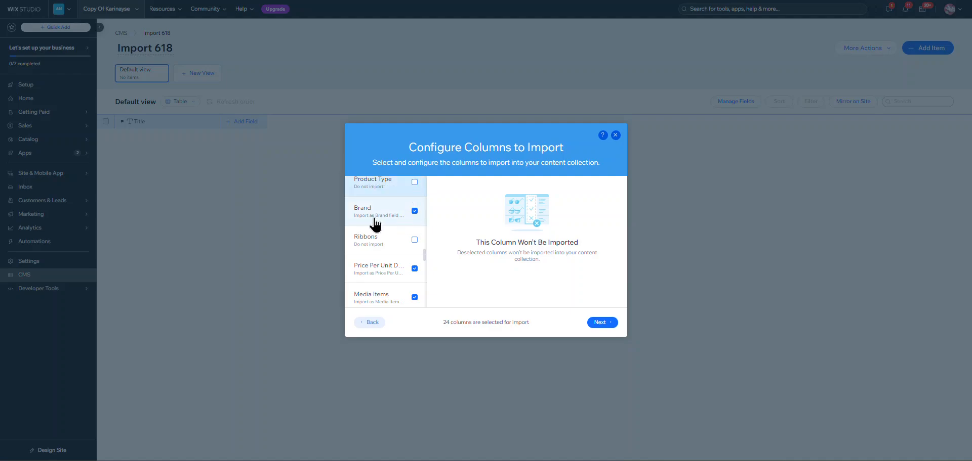
Step: Exclude both Price Per Unit columns, the column after Media Items, Ribbon and Currency from the import
scroll(387, 230, down, 2)
click(415, 218)
scroll(375, 259, down, 2)
click(415, 225)
scroll(385, 248, down, 4)
click(414, 181)
click(415, 211)
click(415, 240)
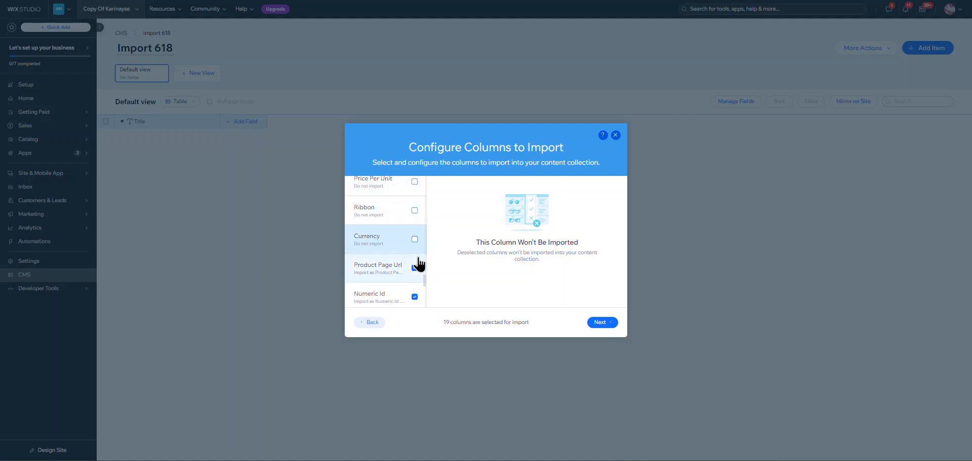
Step: Exclude the Product Page Url, Manage Variants and Additional Info columns, and check the end of the column list
click(414, 268)
scroll(397, 260, down, 4)
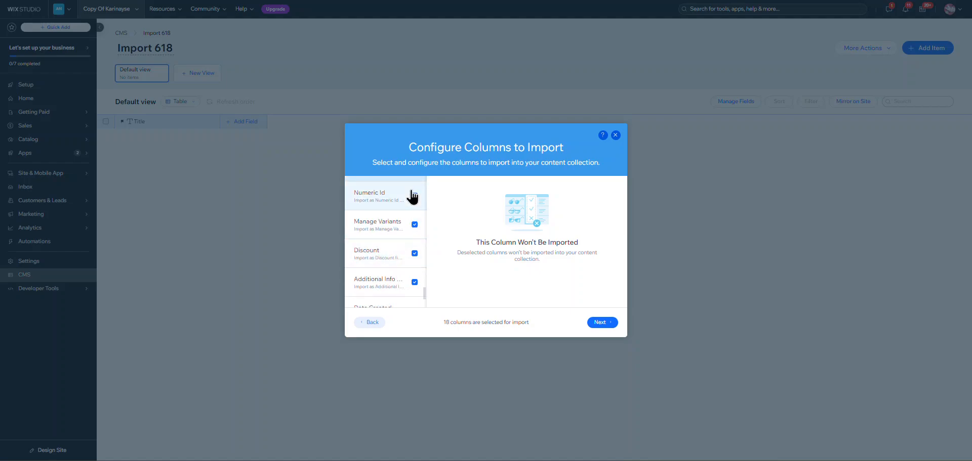
click(415, 225)
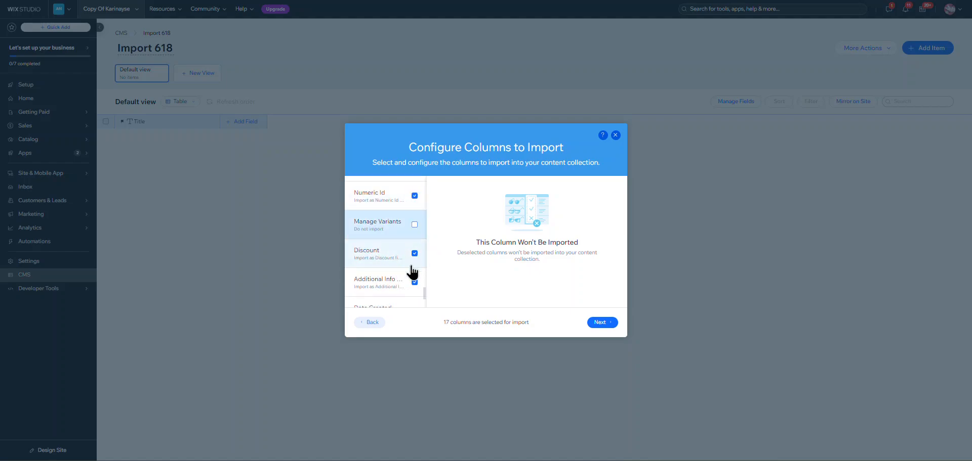
click(415, 283)
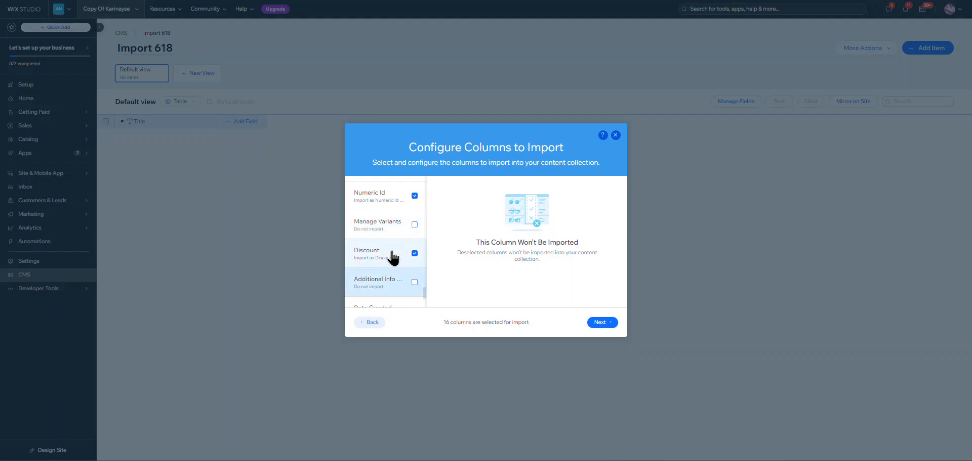
scroll(394, 259, down, 2)
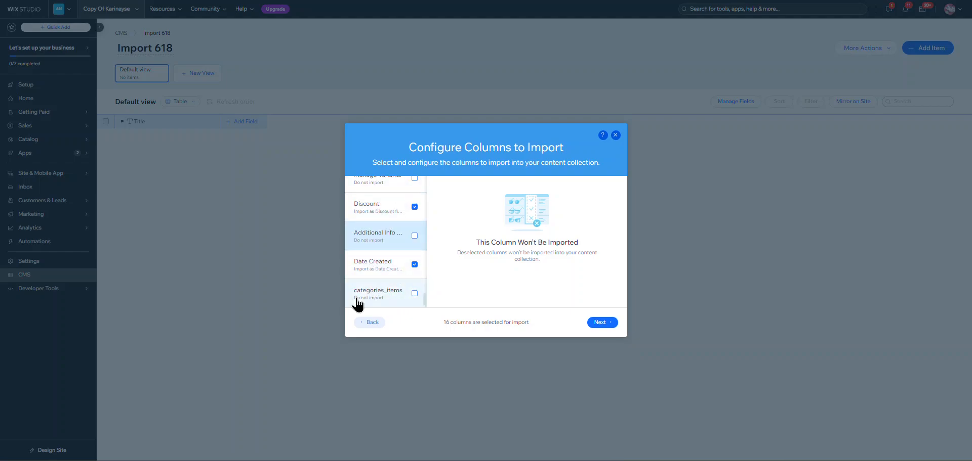
scroll(380, 282, down, 3)
scroll(380, 282, up, 4)
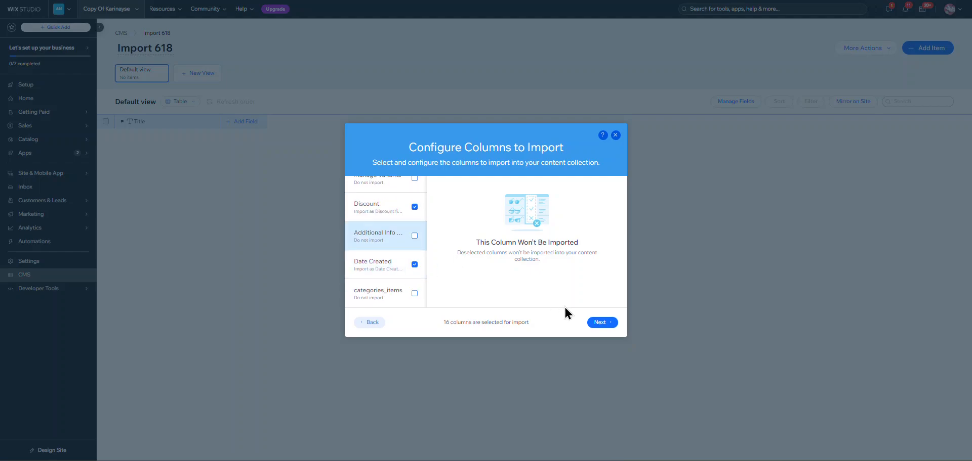
Step: Review the number of columns selected for import and run the import
click(599, 323)
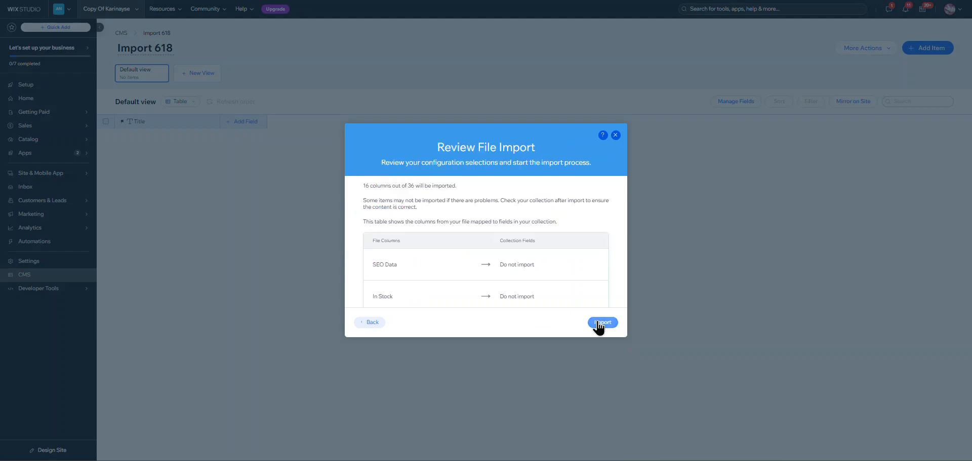
drag(364, 185, 476, 189)
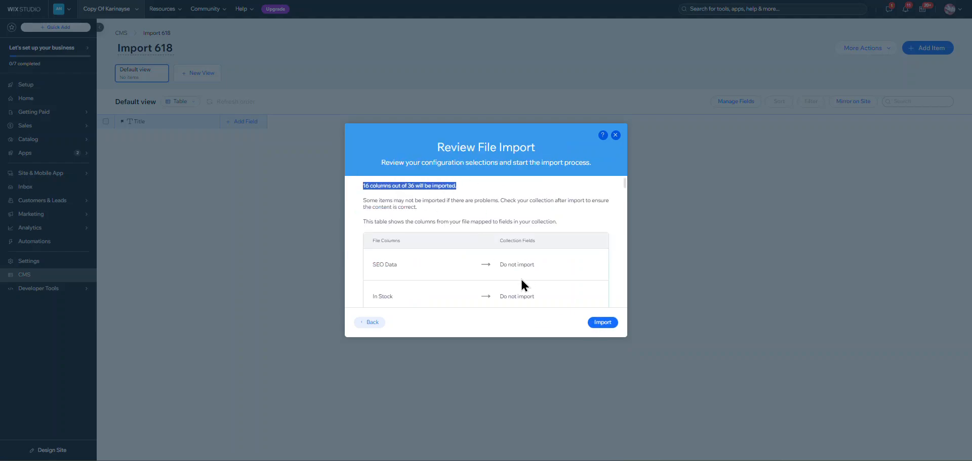
click(603, 322)
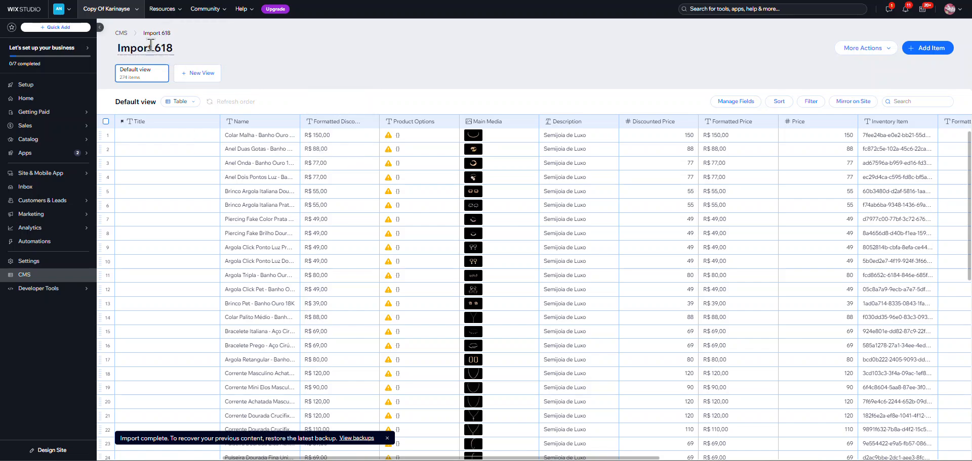
Step: Rename the collection "Wix Import Example" and convert the first item's Product Options value to text
text(Wix Impor)
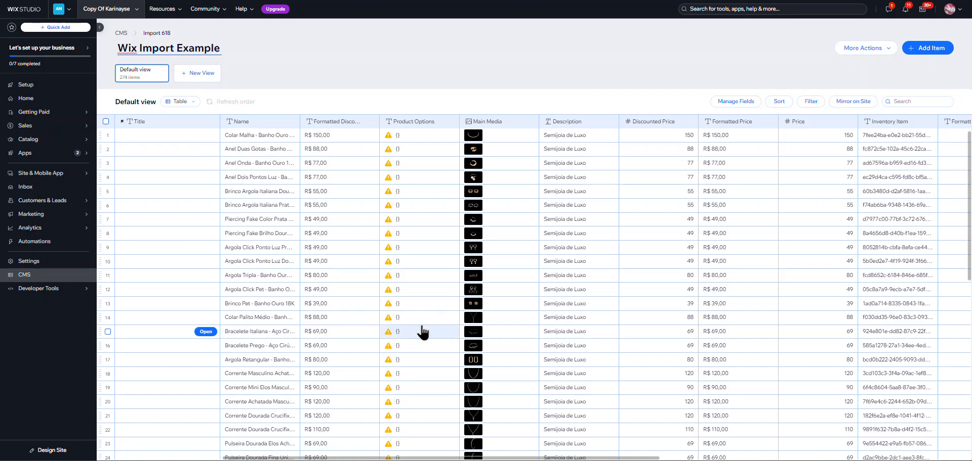
click(387, 138)
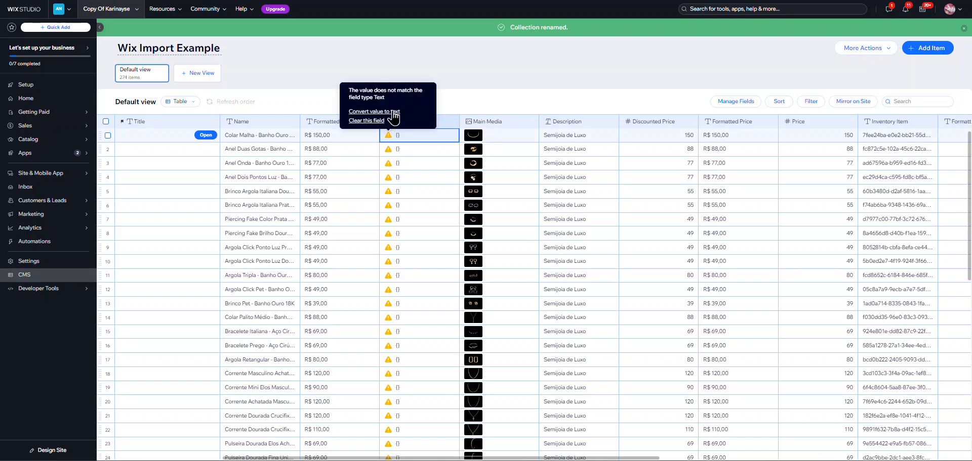
click(374, 111)
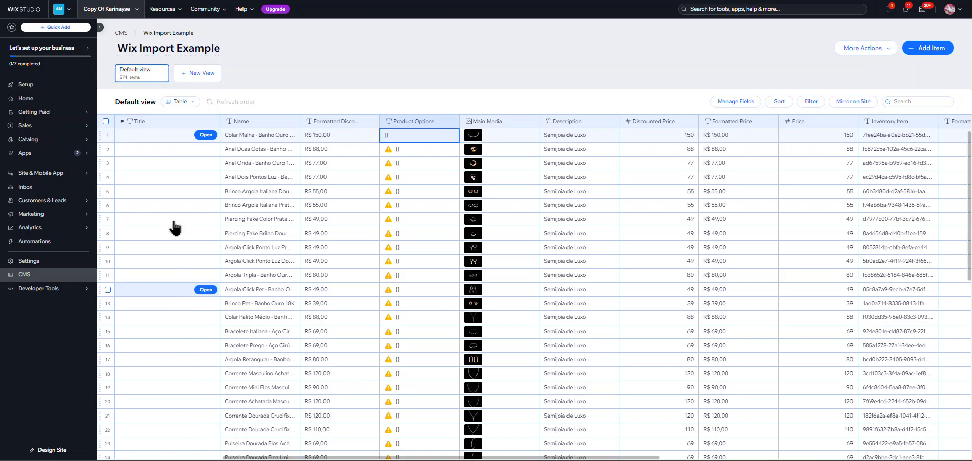
Step: Make Name the primary field of the collection
click(267, 127)
click(261, 124)
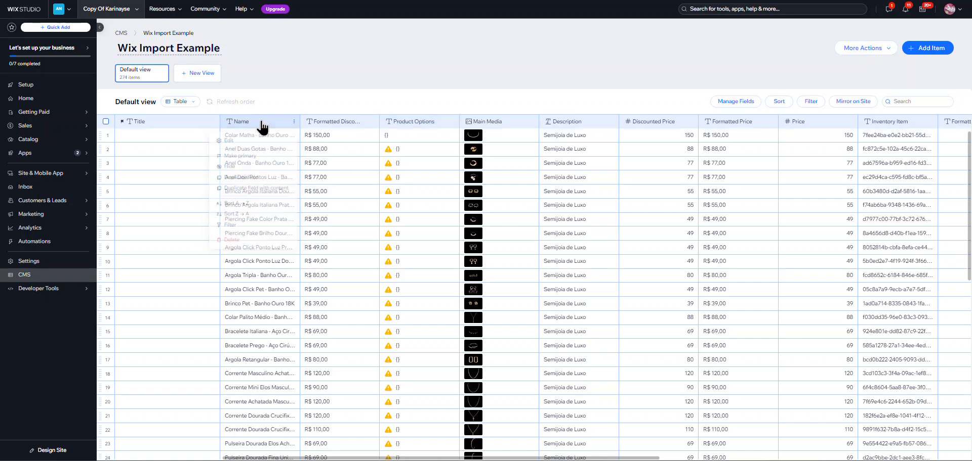
click(262, 125)
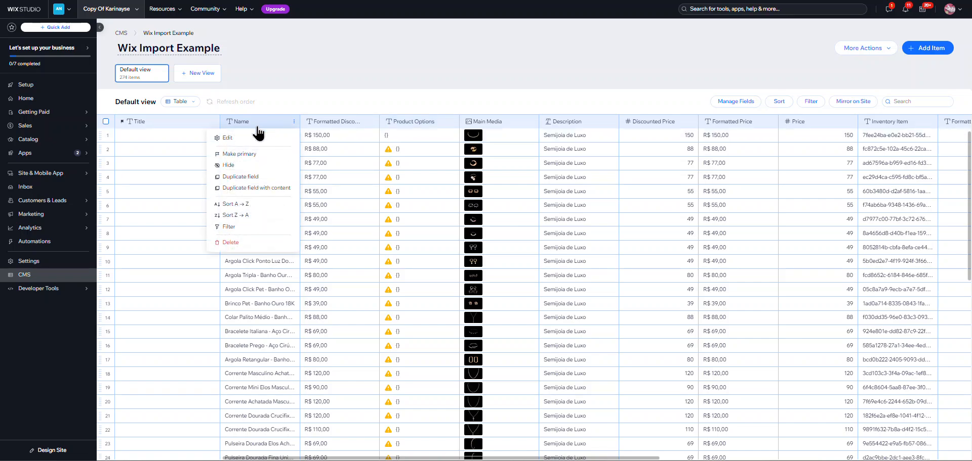
click(246, 154)
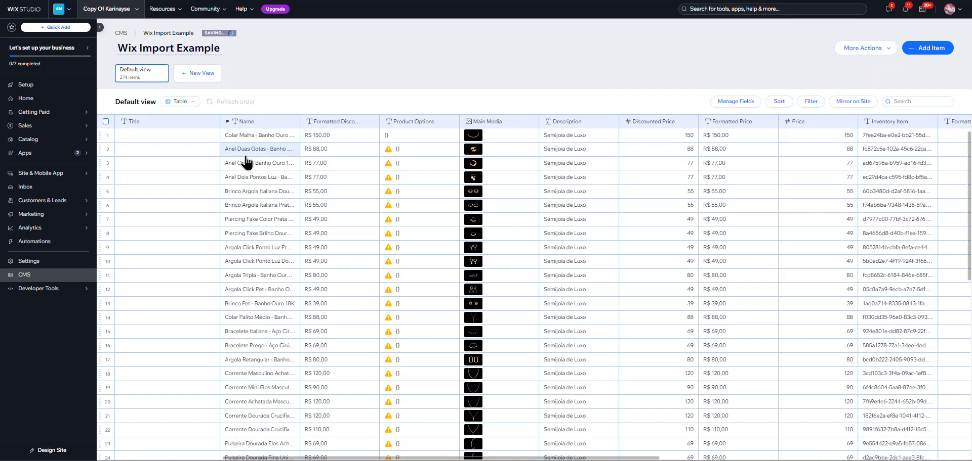
Step: Delete the empty Title field from the collection and confirm the deletion
click(214, 124)
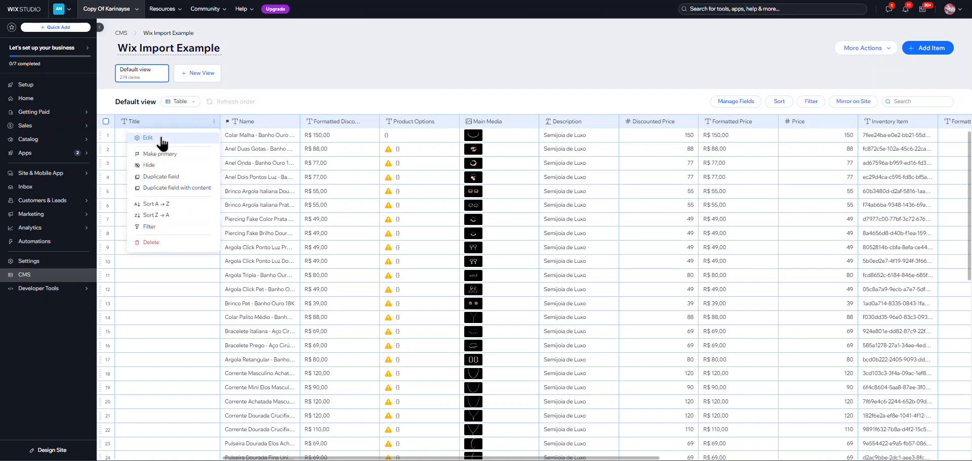
click(152, 243)
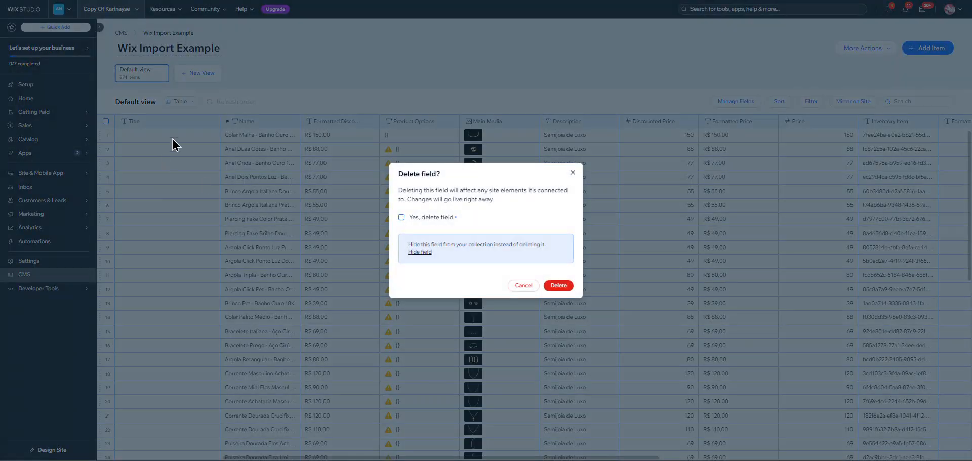
click(400, 217)
click(559, 286)
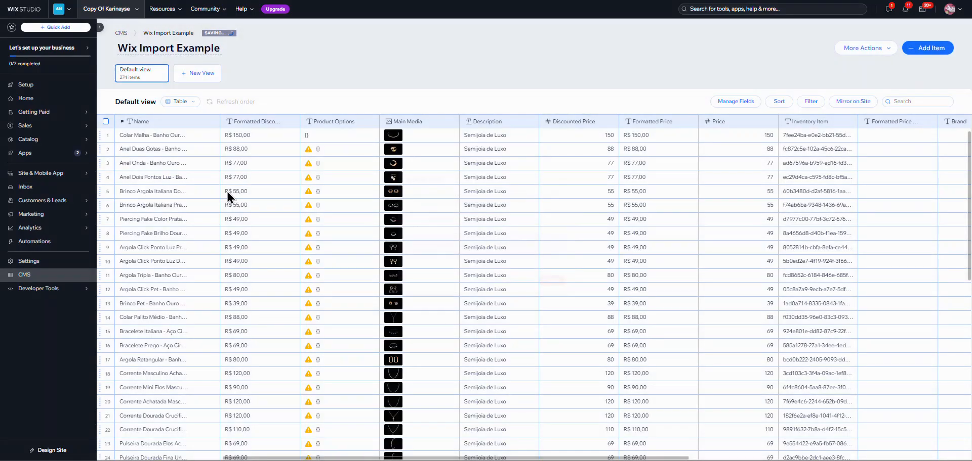
Step: Delete the Product Options field from the collection and confirm the deletion
click(374, 123)
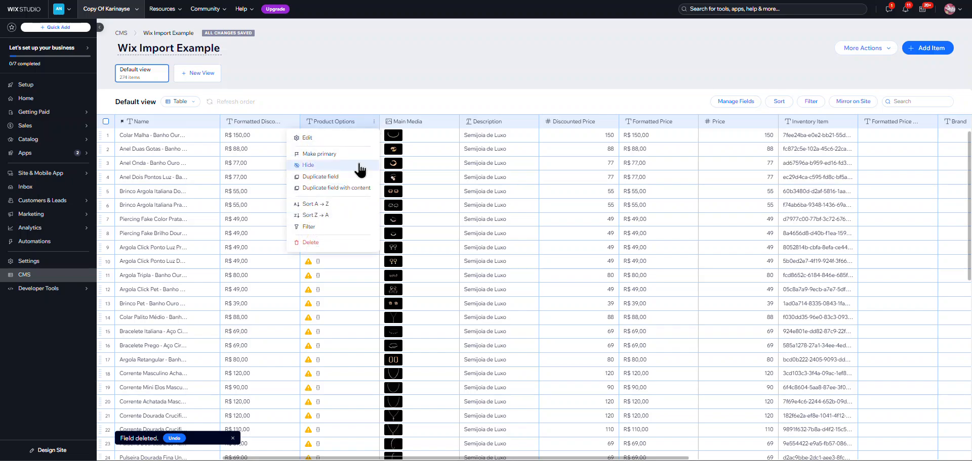
click(317, 242)
click(406, 217)
click(560, 284)
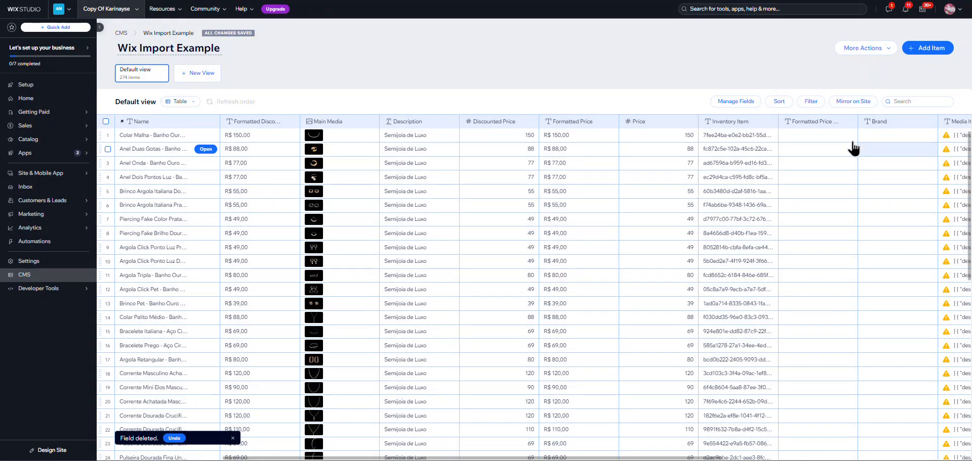
Step: Delete the Media Items and Discount fields from the collection, confirming each deletion
drag(344, 458, 552, 458)
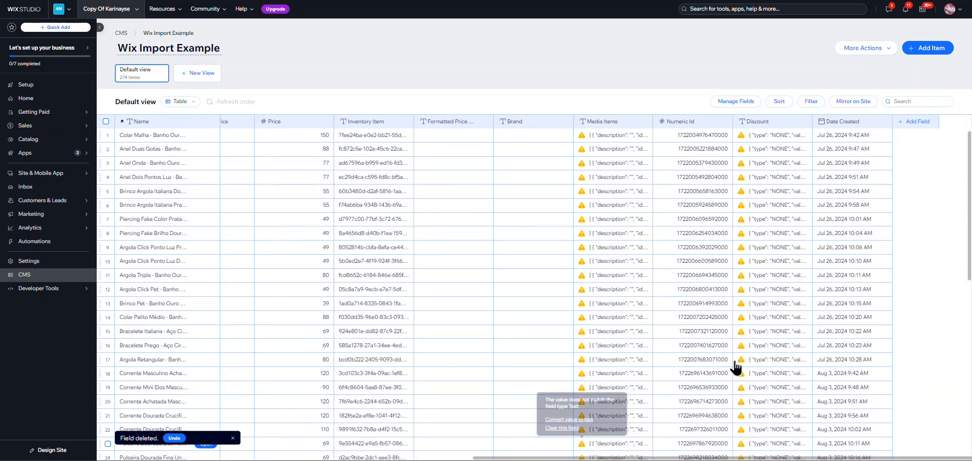
click(647, 125)
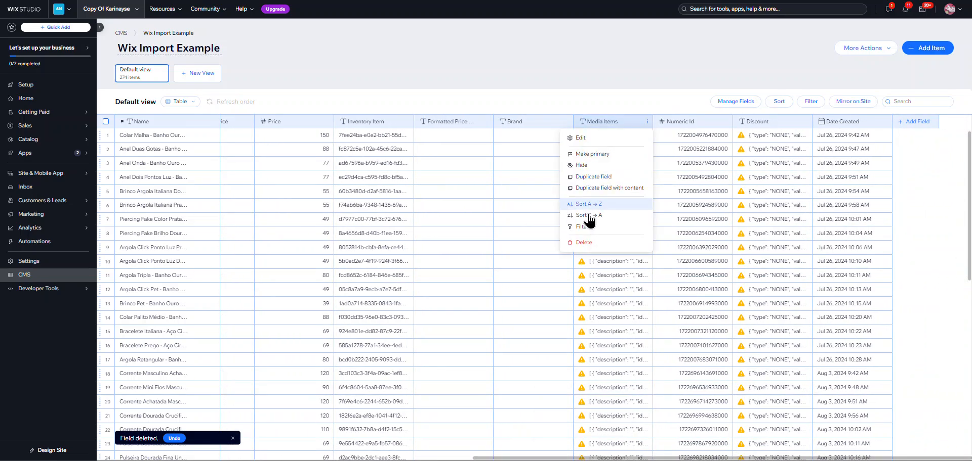
click(589, 242)
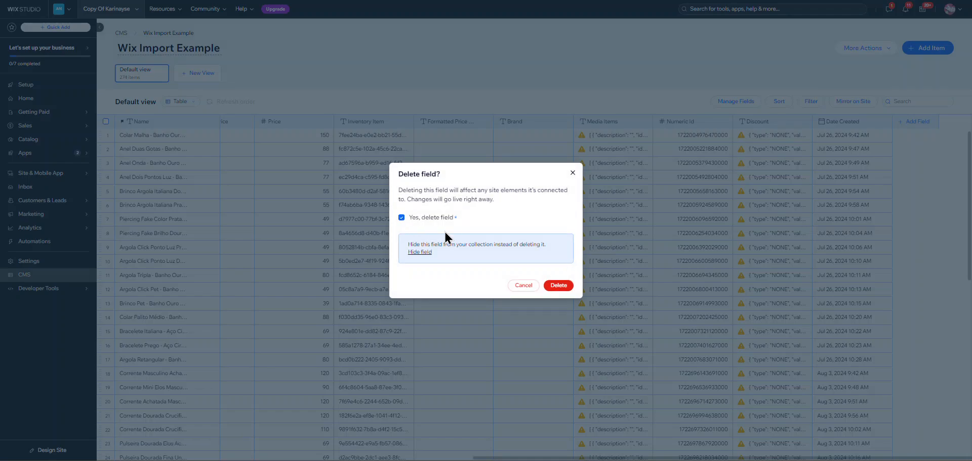
click(559, 286)
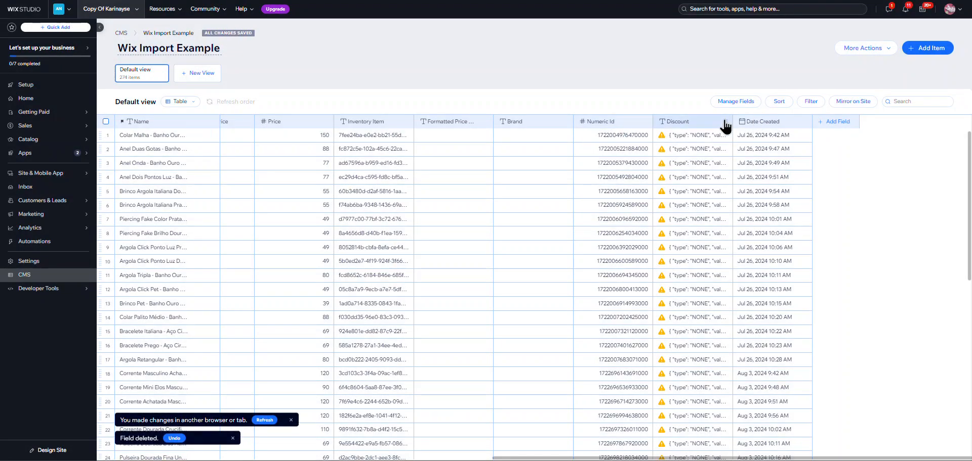
click(807, 125)
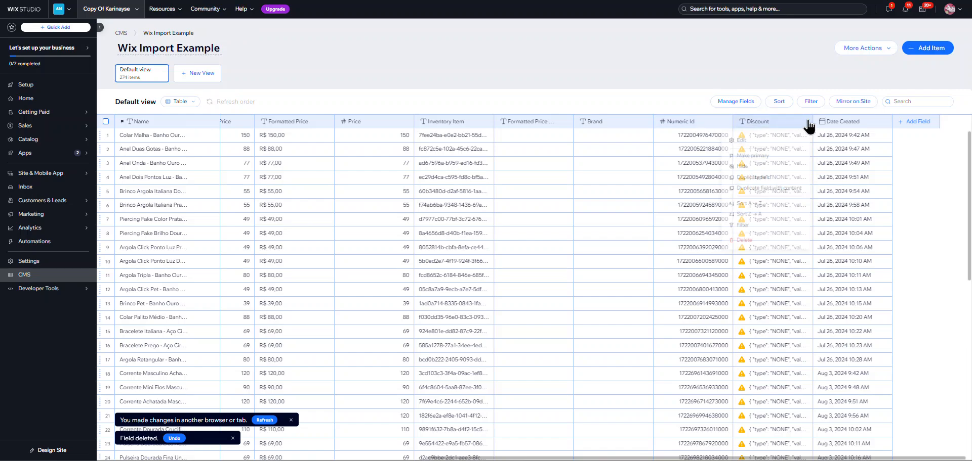
click(738, 240)
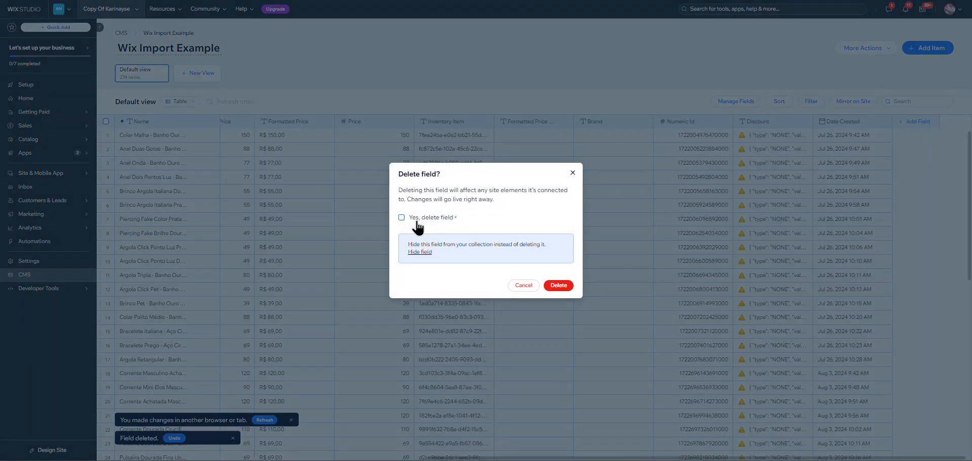
click(557, 286)
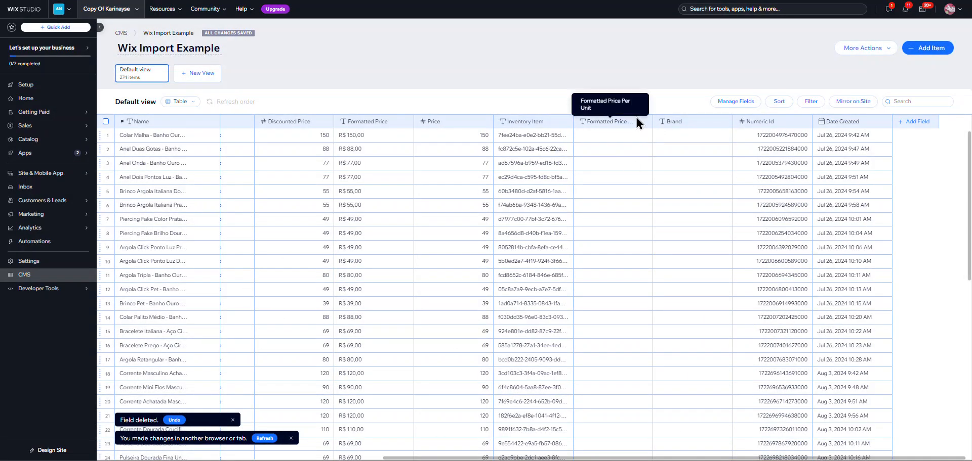
Step: Delete the empty Formatted Price Per Unit and Brand fields from the collection, confirming each deletion
click(645, 122)
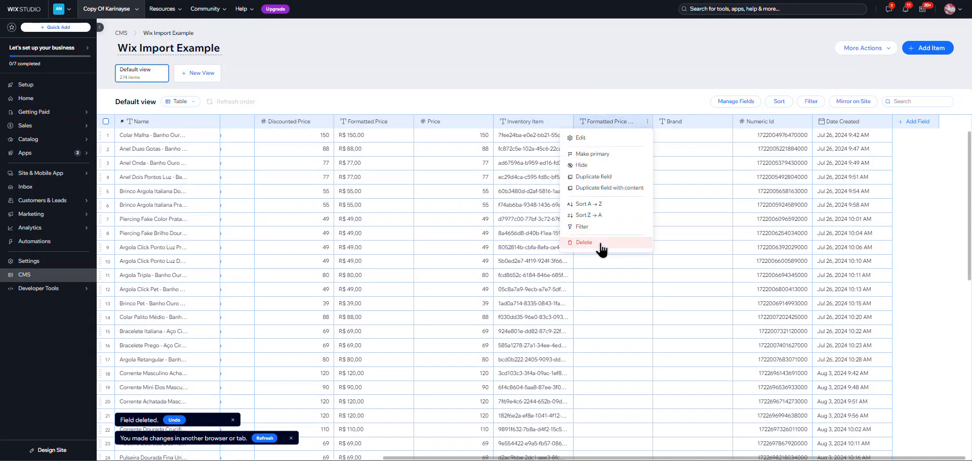
click(617, 247)
click(555, 286)
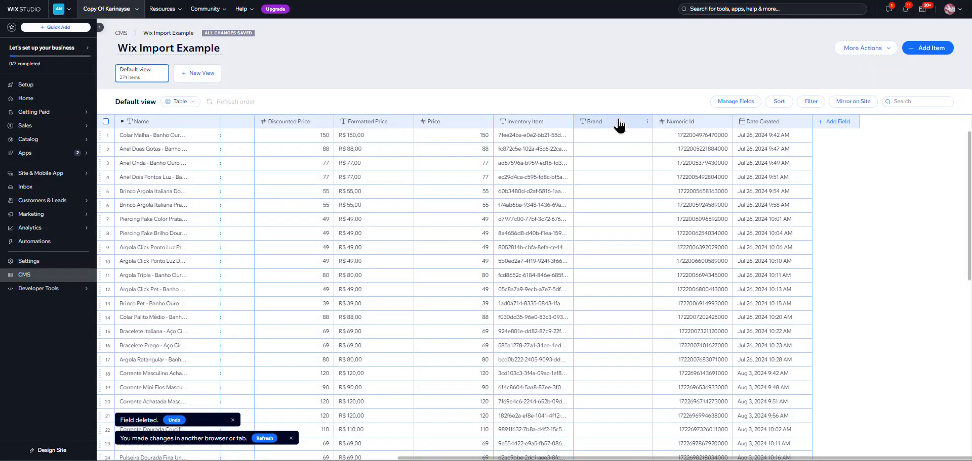
click(727, 124)
click(666, 242)
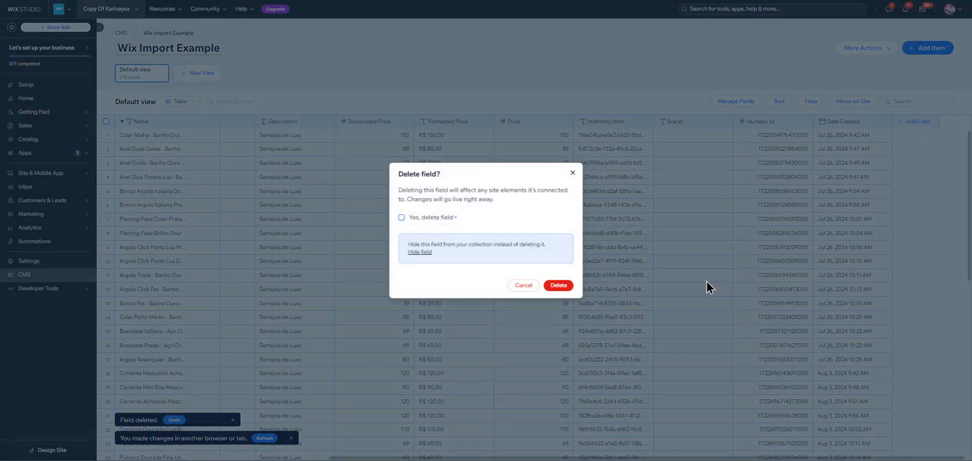
click(567, 286)
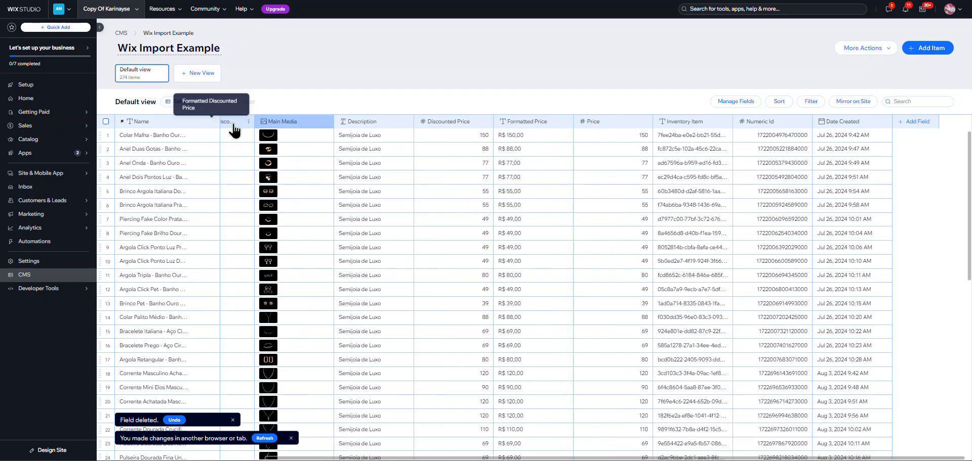
Step: Widen the Formatted Discounted Price column and review the remaining fields through Date Created
drag(255, 123, 276, 123)
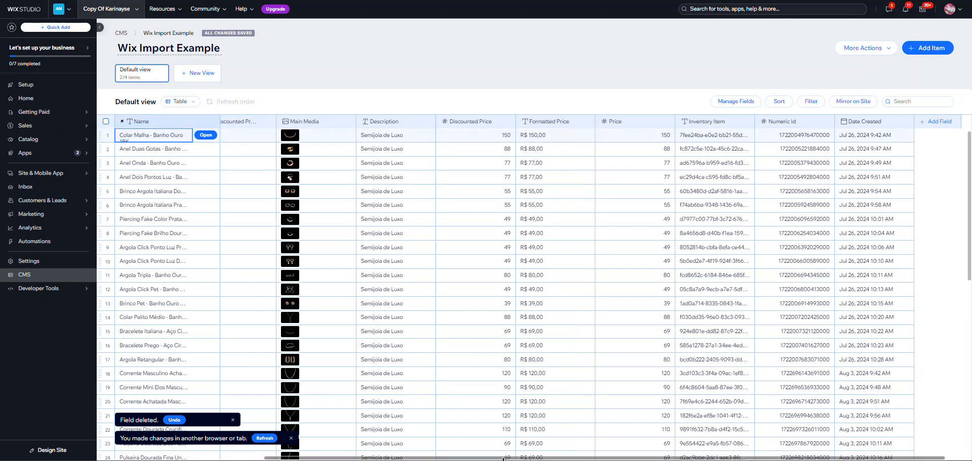
drag(502, 459, 462, 459)
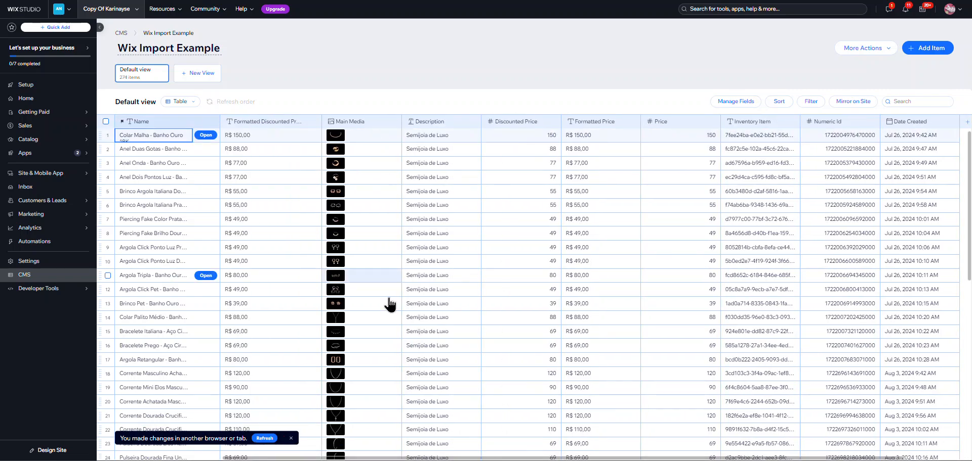
drag(348, 457, 547, 459)
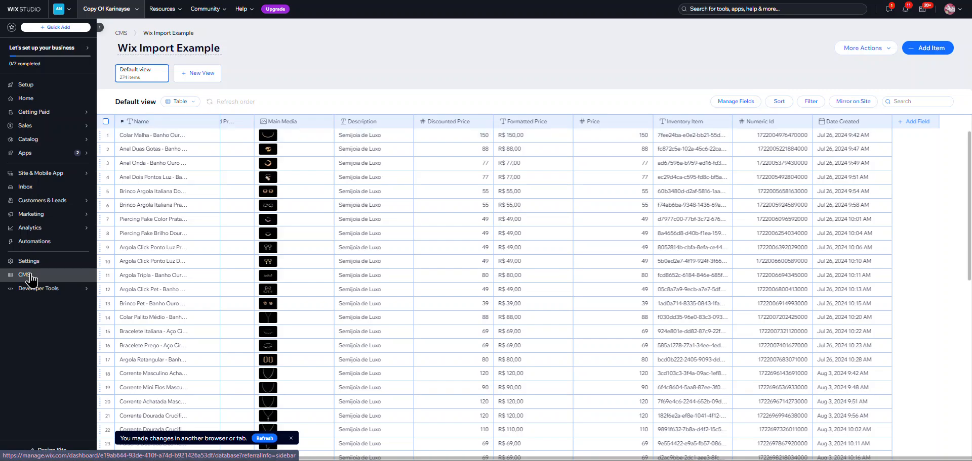
Step: Return to the collections overview, dismiss the folder tip, and examine how items in the categories collection reference each other
click(121, 35)
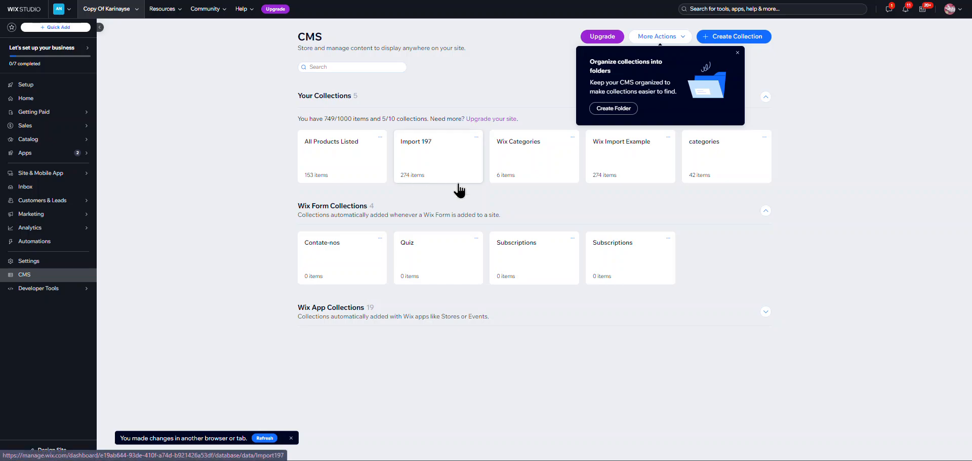
click(737, 53)
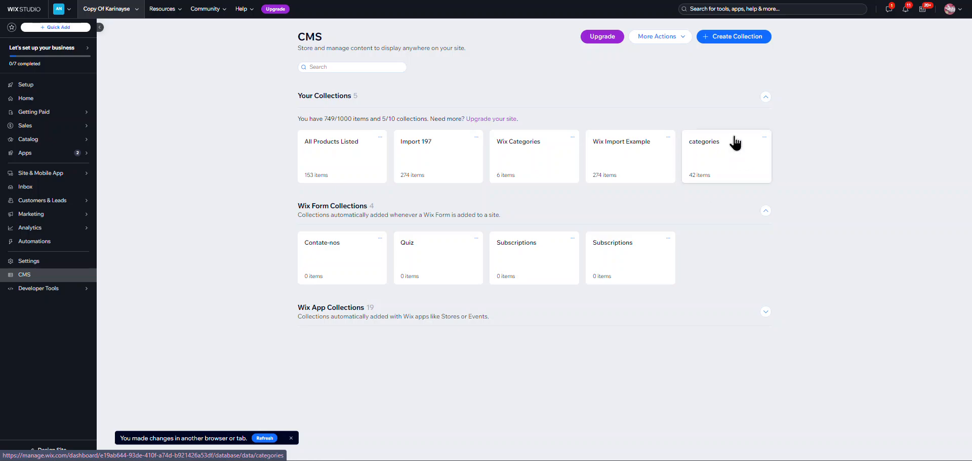
click(733, 157)
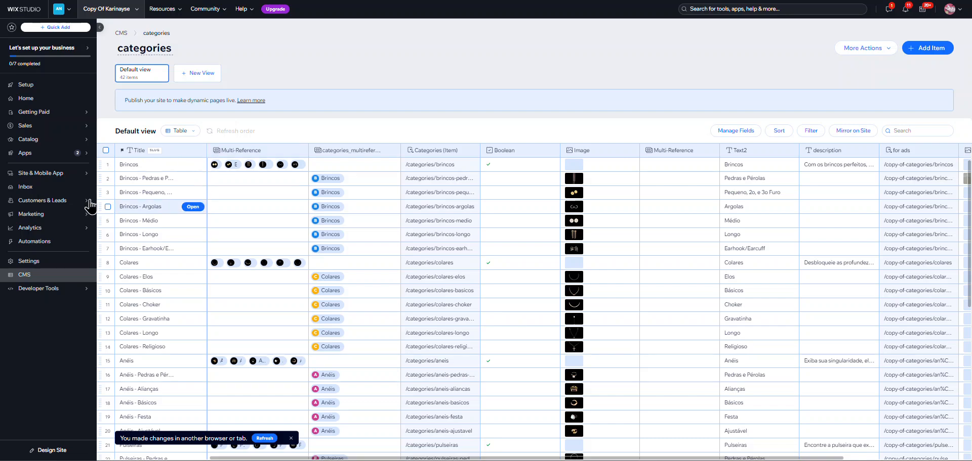
scroll(129, 349, down, 2)
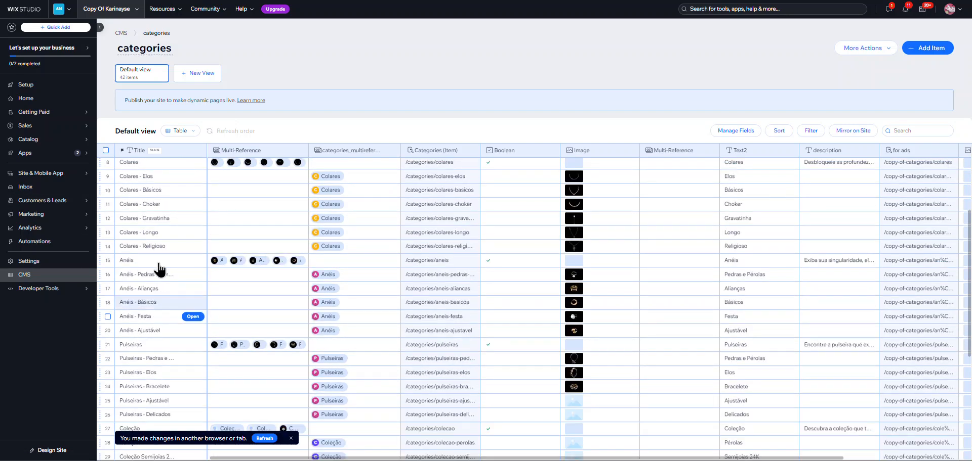
scroll(175, 273, down, 2)
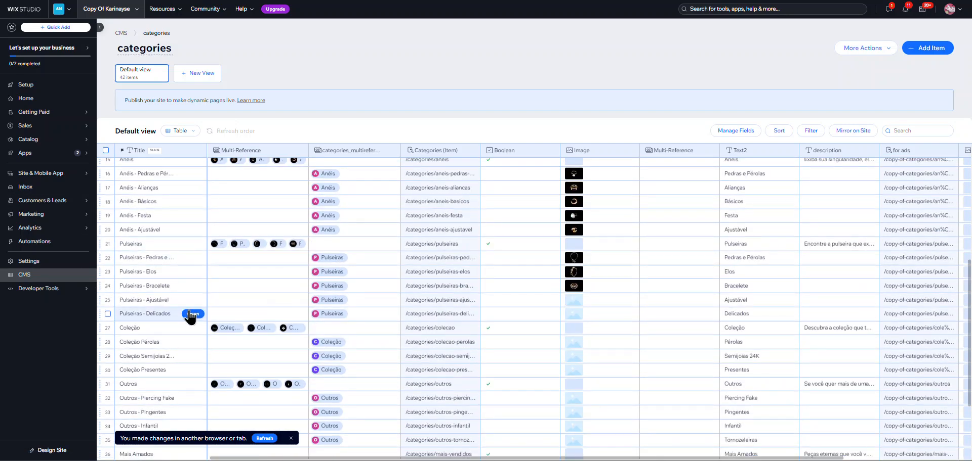
scroll(151, 365, down, 3)
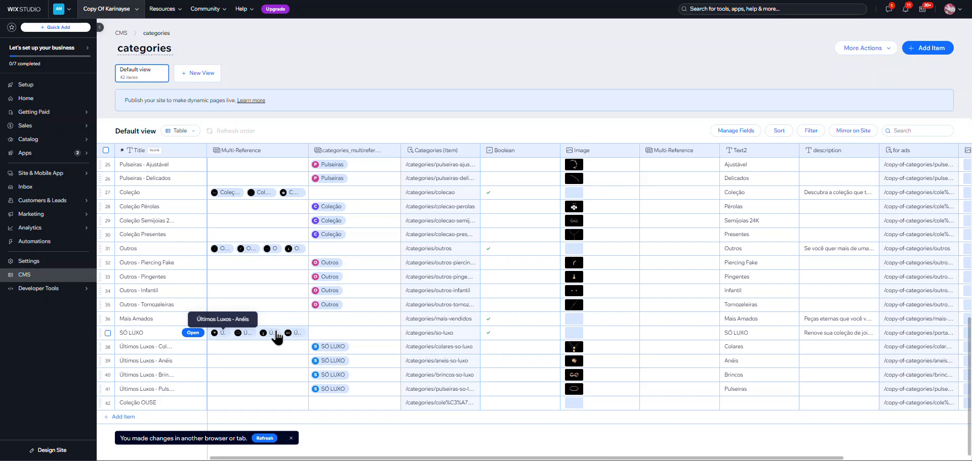
scroll(253, 340, up, 5)
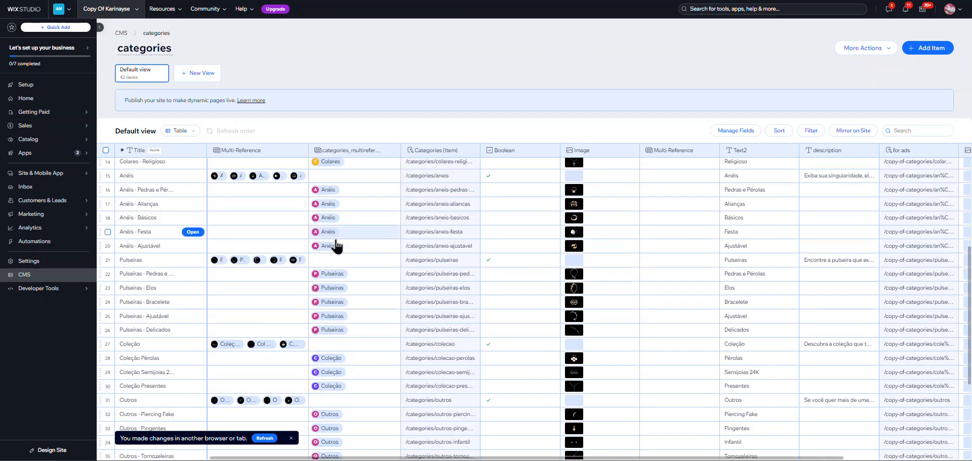
scroll(333, 264, up, 2)
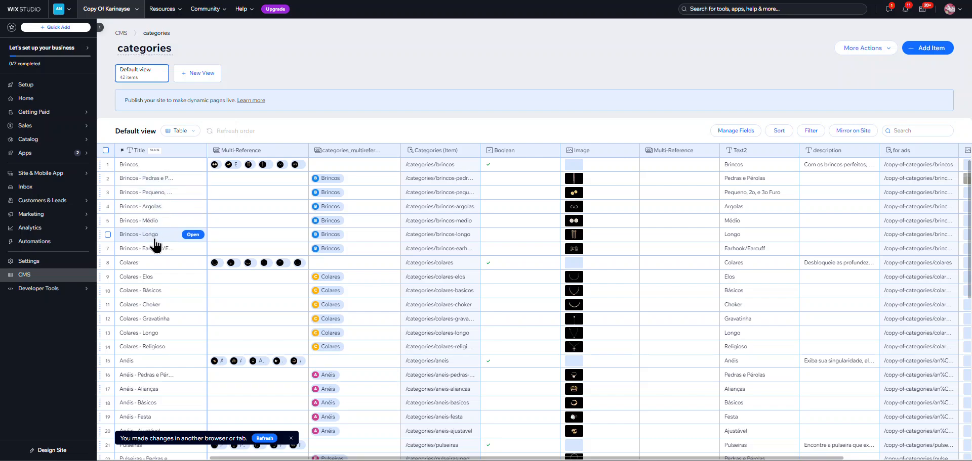
Step: View the available references for the second item in the categories multi-reference field, then close the list
click(334, 180)
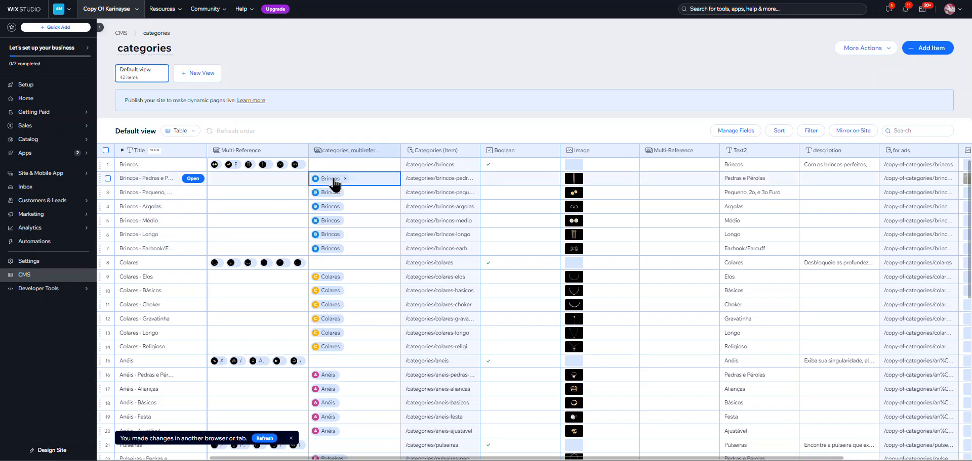
click(366, 178)
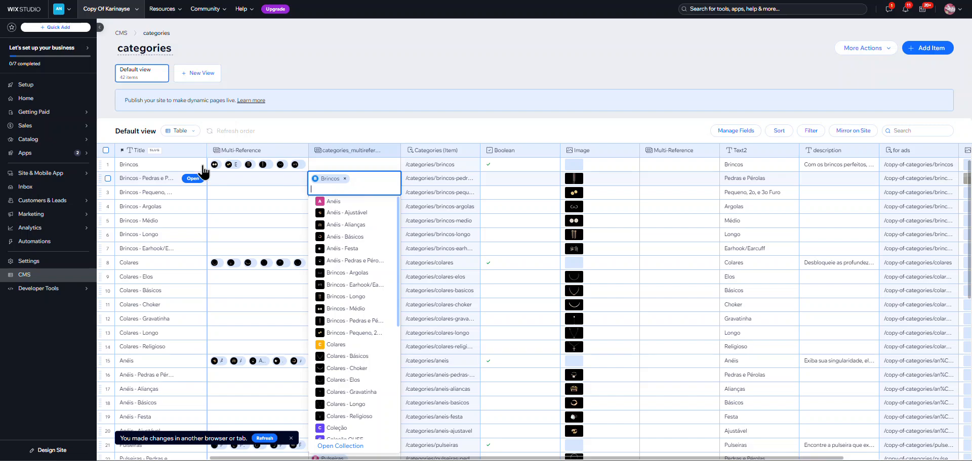
click(303, 127)
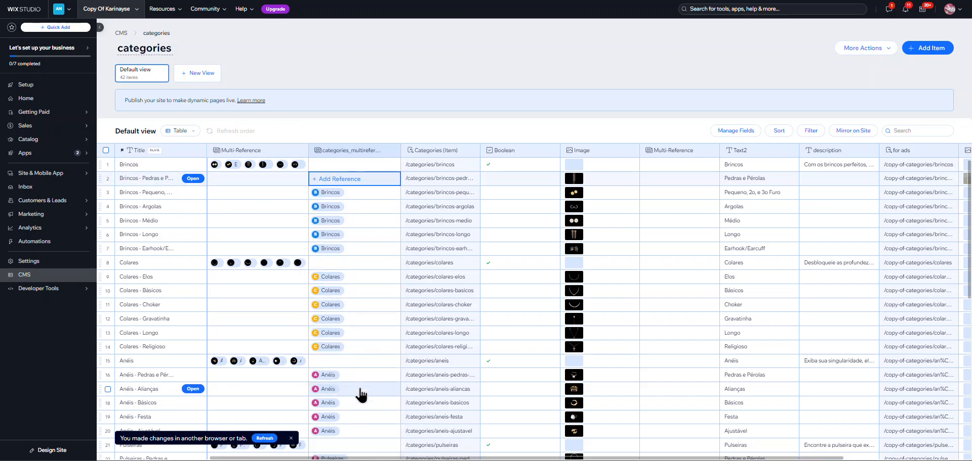
Step: Open the Wix Categories collection and delete its Import197 multi-reference field, ticking the required confirmation
click(121, 35)
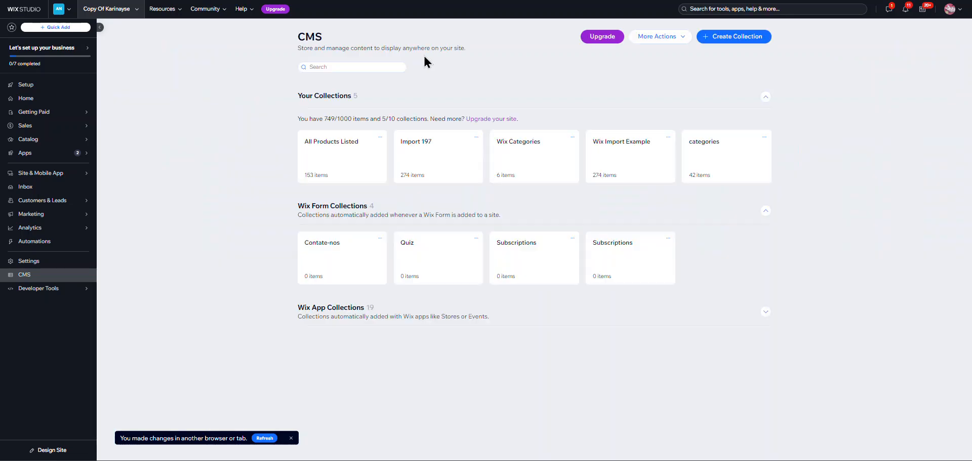
click(531, 165)
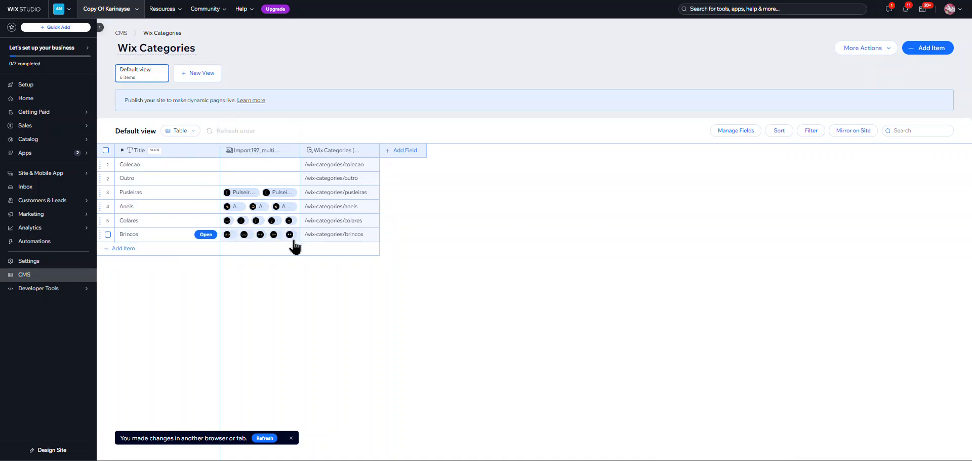
click(293, 151)
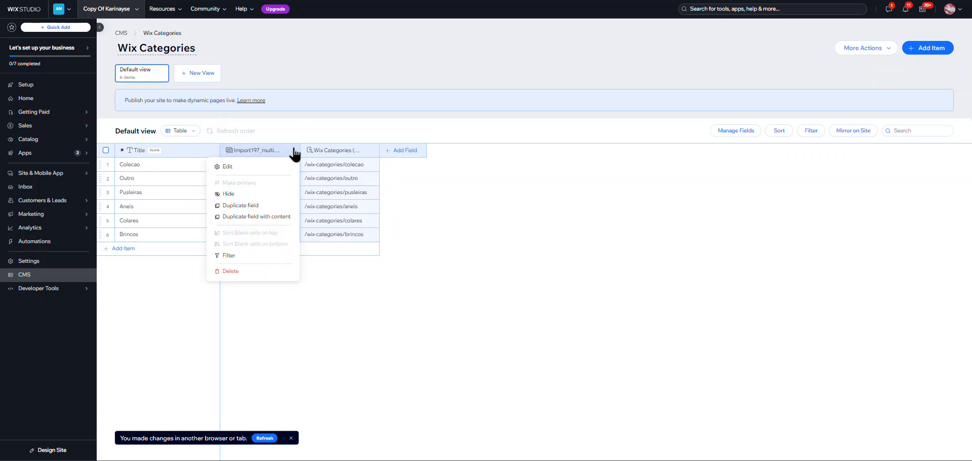
click(237, 272)
click(559, 286)
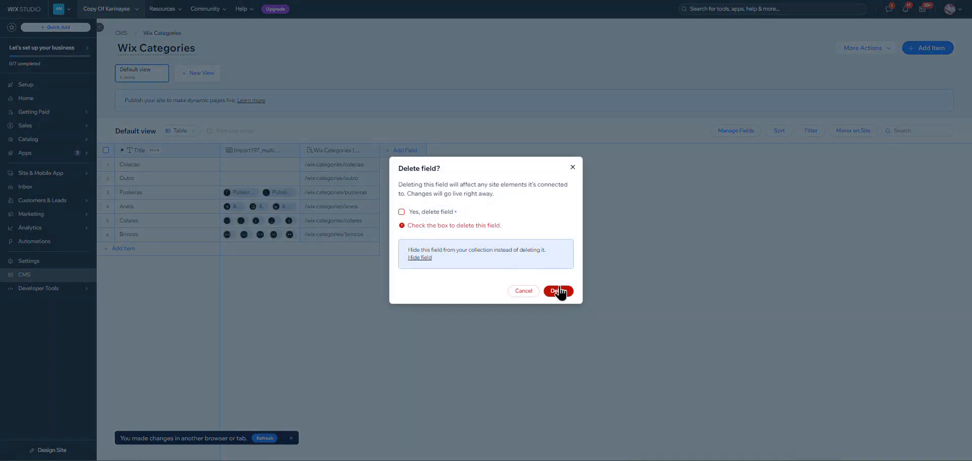
click(410, 212)
click(559, 286)
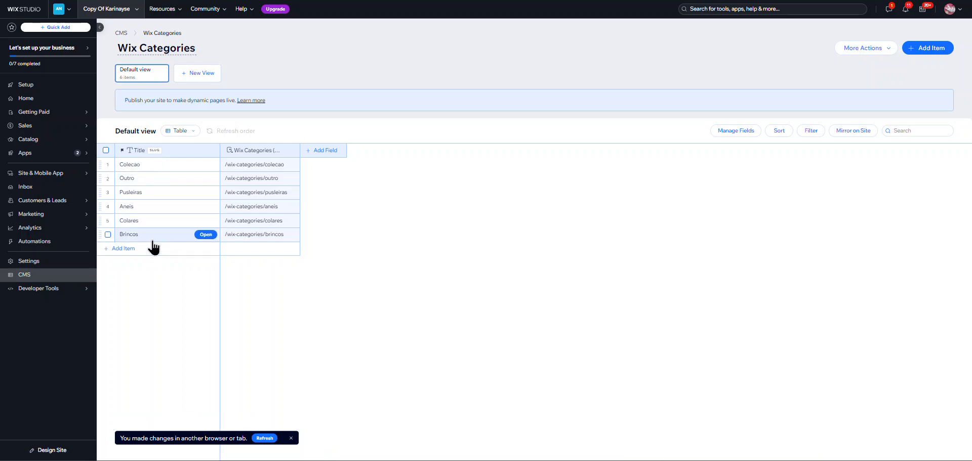
Step: In the Wix Import Example collection, add a Multi-Reference field that references the Wix Categories collection
click(128, 37)
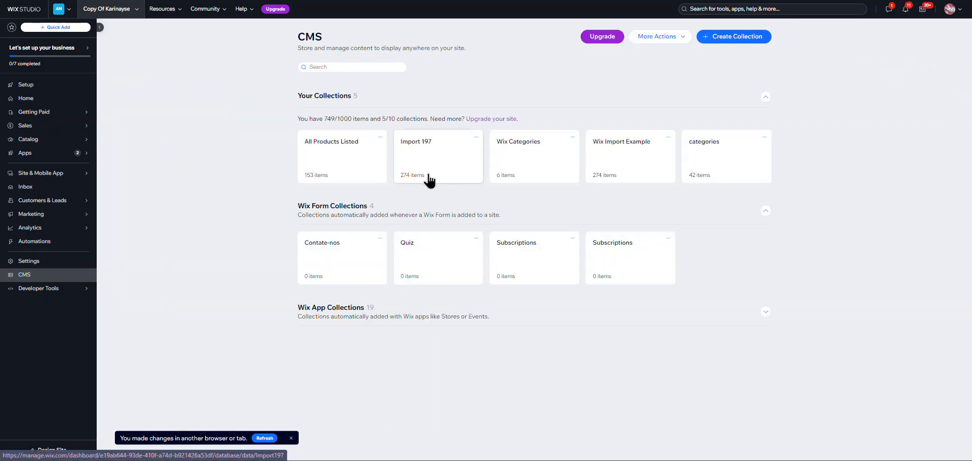
click(623, 146)
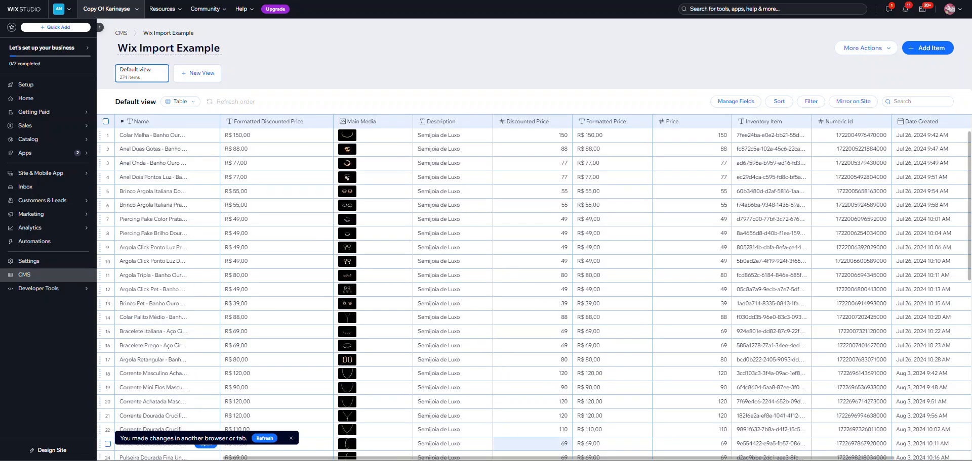
drag(557, 458, 678, 456)
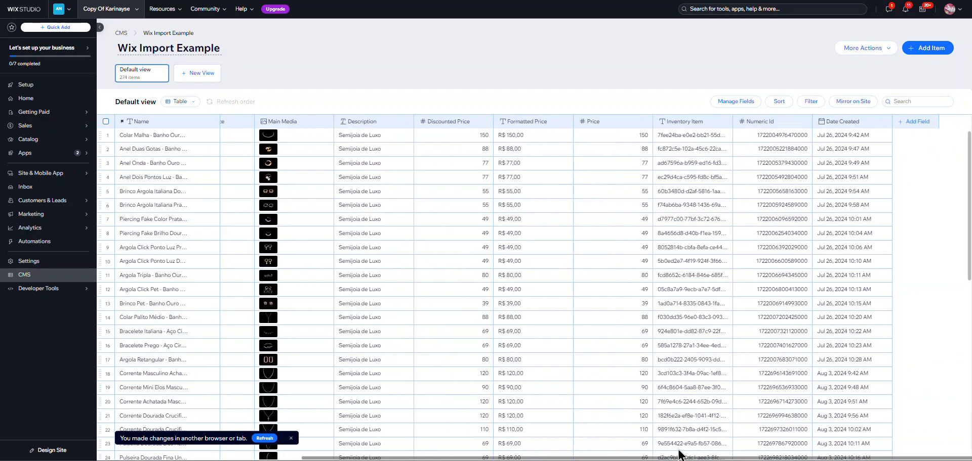
click(915, 128)
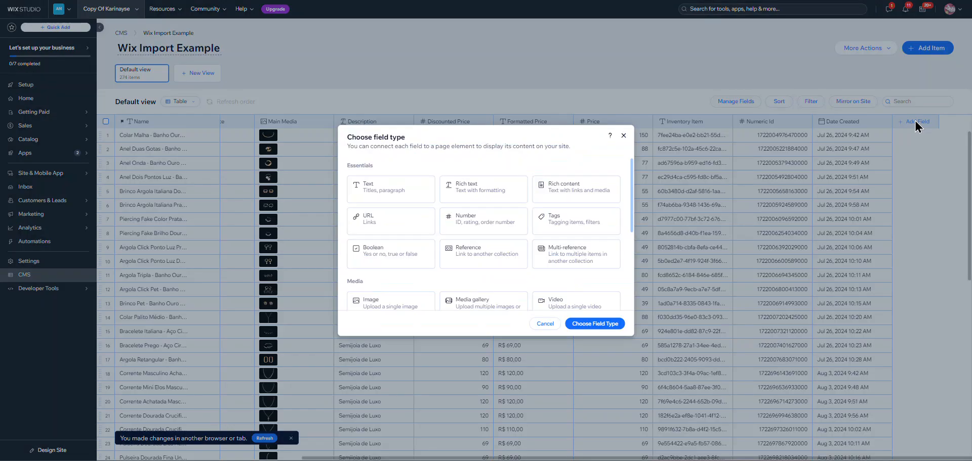
click(601, 323)
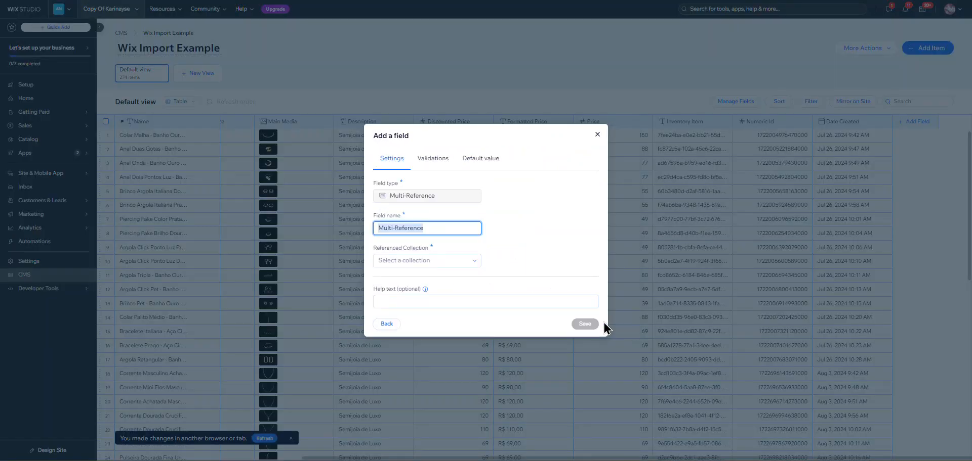
click(470, 261)
click(423, 316)
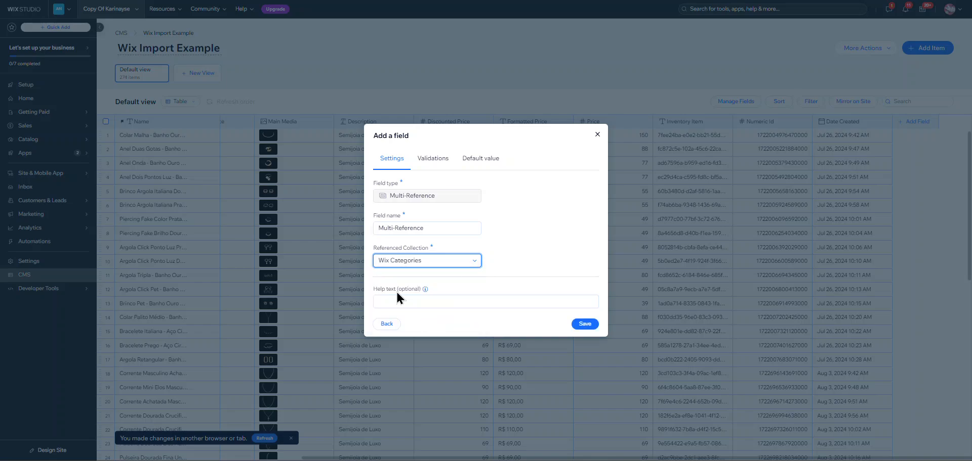
click(584, 325)
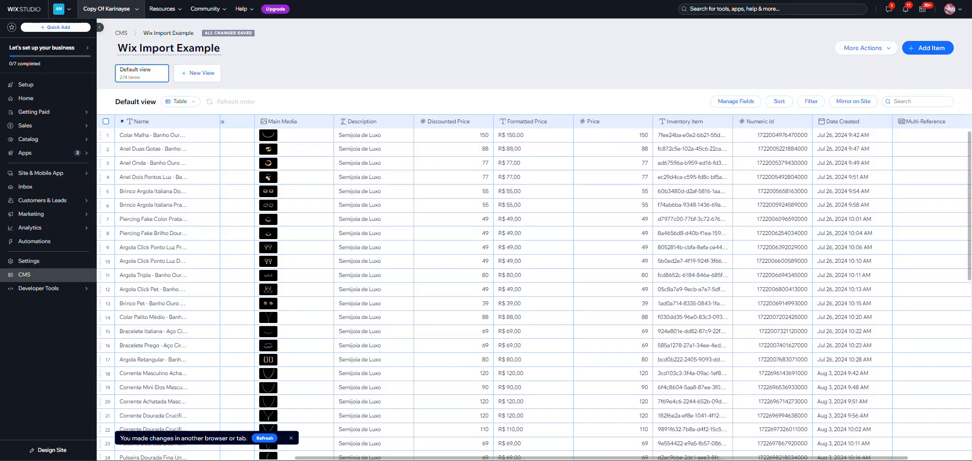
Step: Create a new view named Brinco in the Wix Import Example collection
drag(375, 458, 440, 458)
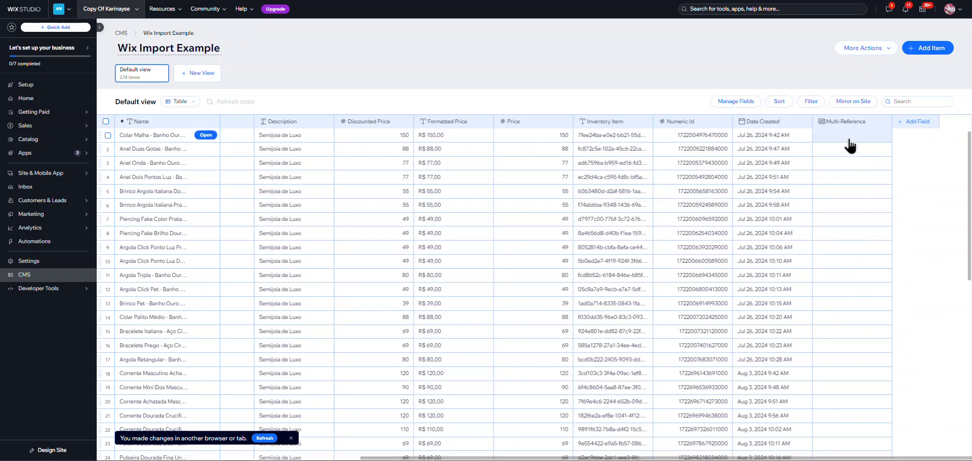
scroll(859, 242, down, 8)
scroll(841, 248, up, 8)
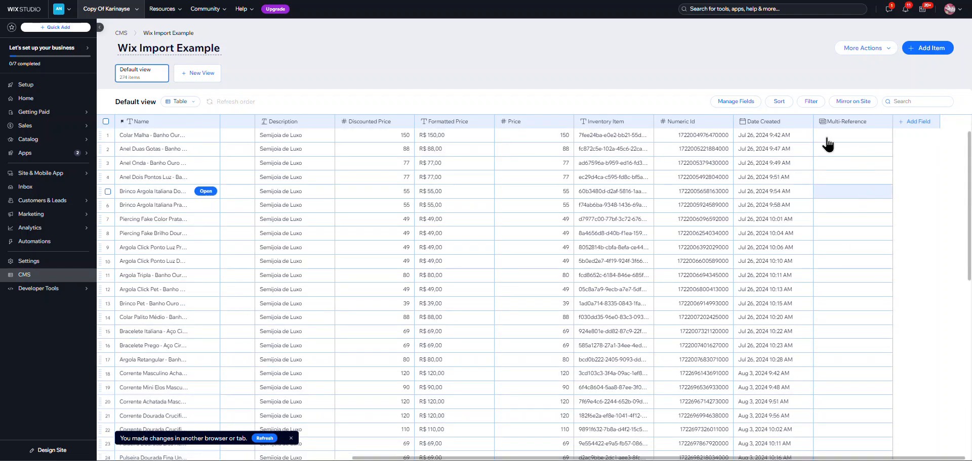
click(194, 73)
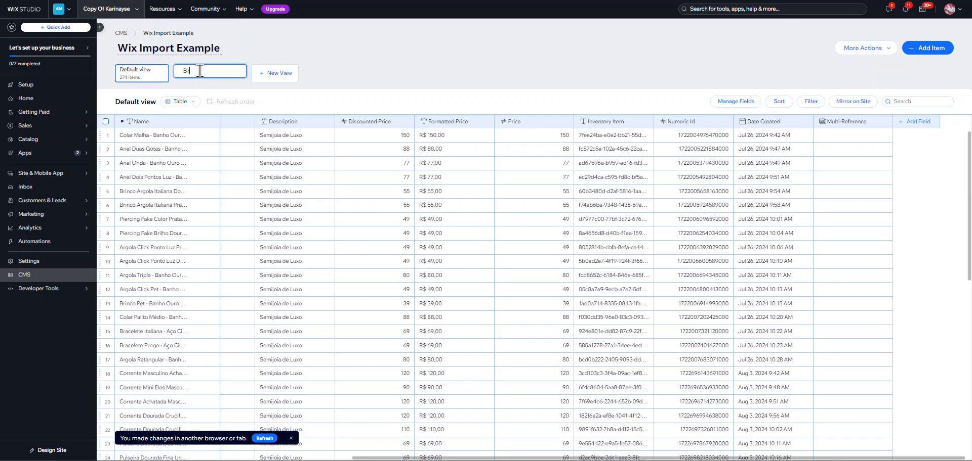
text(Brinco)
key(Return)
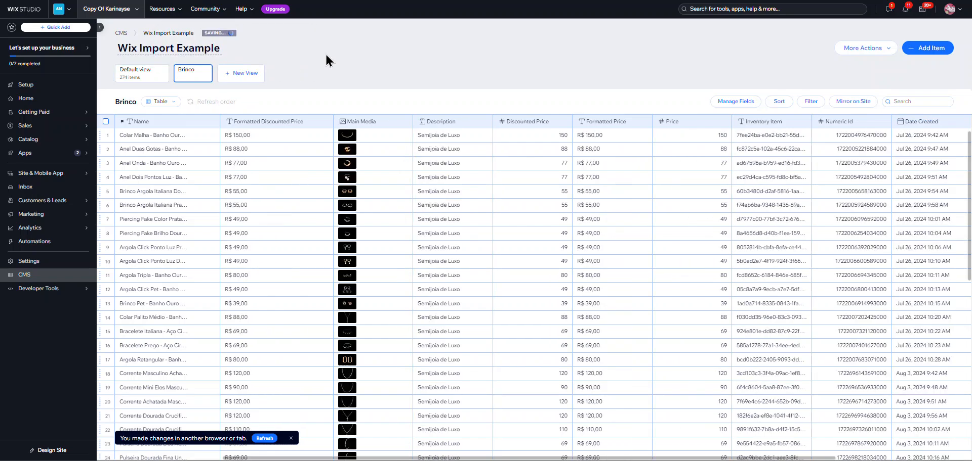
Step: Filter the Brinco view to items whose Name contains Brinco
click(811, 102)
click(723, 136)
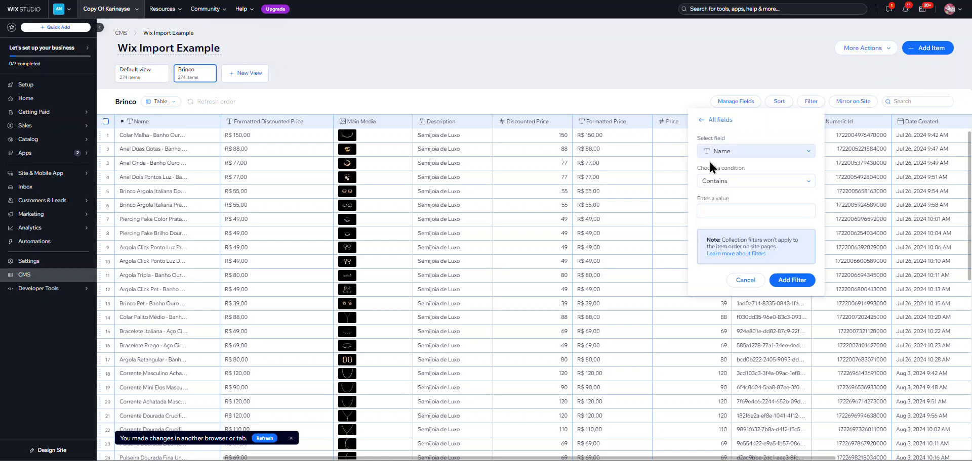
click(740, 208)
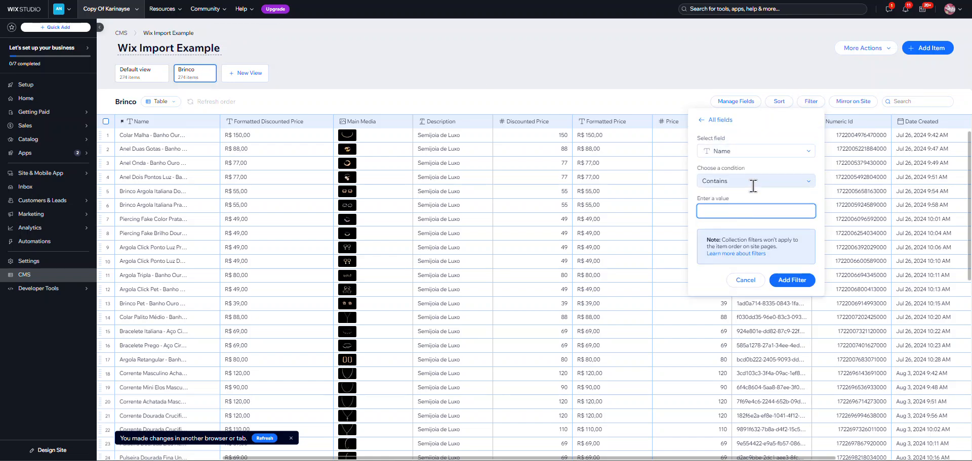
click(787, 283)
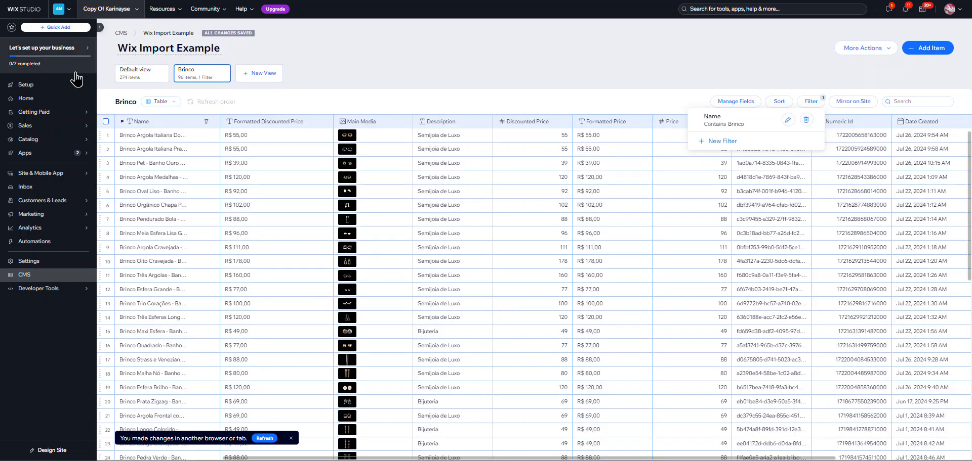
Step: Assign the Brincos category in the Multi-Reference field of the two Brinco Argola Italiana items in rows 1 and 2
drag(418, 458, 572, 459)
click(858, 126)
click(857, 144)
click(854, 139)
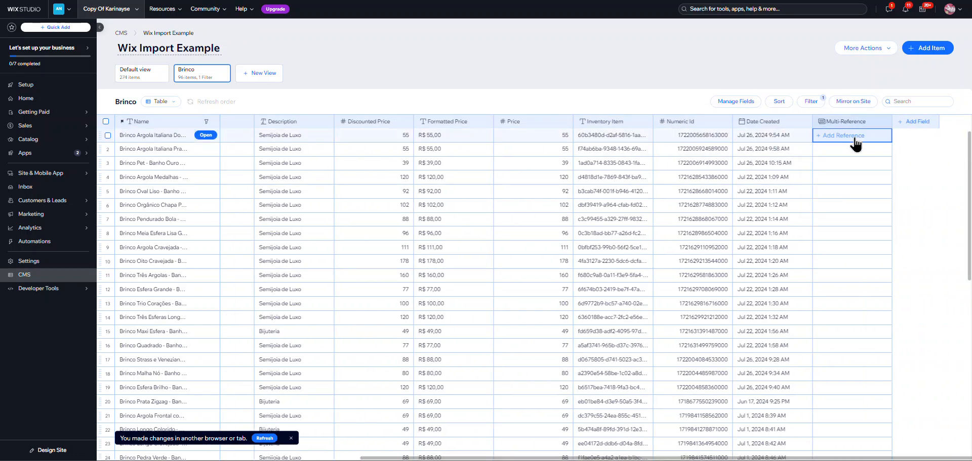
click(855, 144)
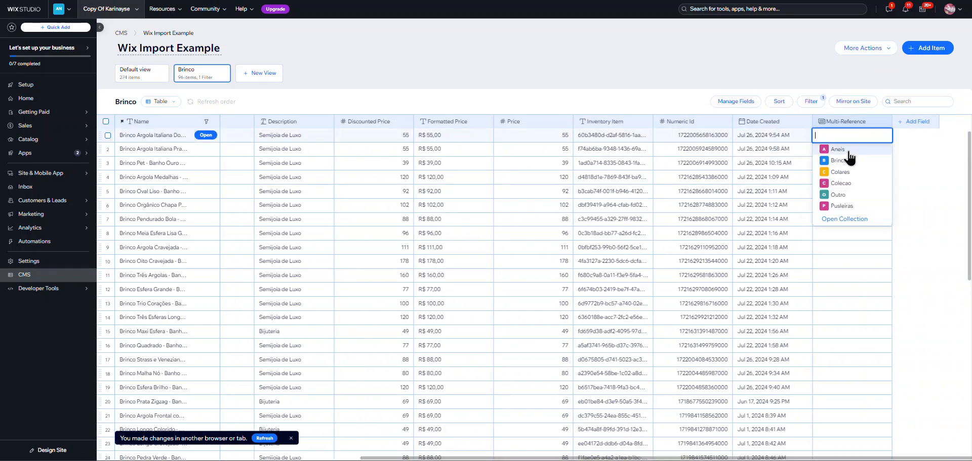
click(850, 157)
click(859, 152)
click(856, 151)
click(834, 174)
click(922, 171)
Step: Assign the Brincos category to rows 3 to 5: Brinco Pet, Brinco Argola Medalhas and Brinco Oval Liso
click(845, 166)
click(843, 164)
click(837, 189)
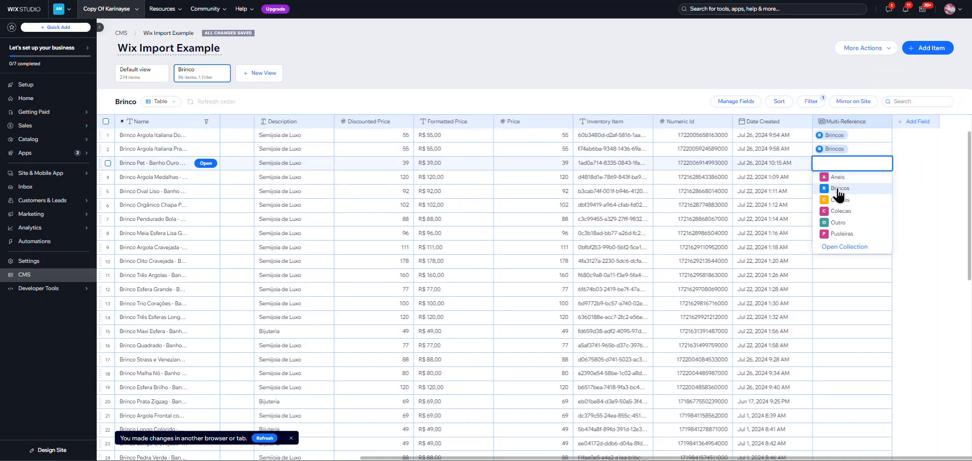
click(927, 177)
click(848, 178)
click(848, 178)
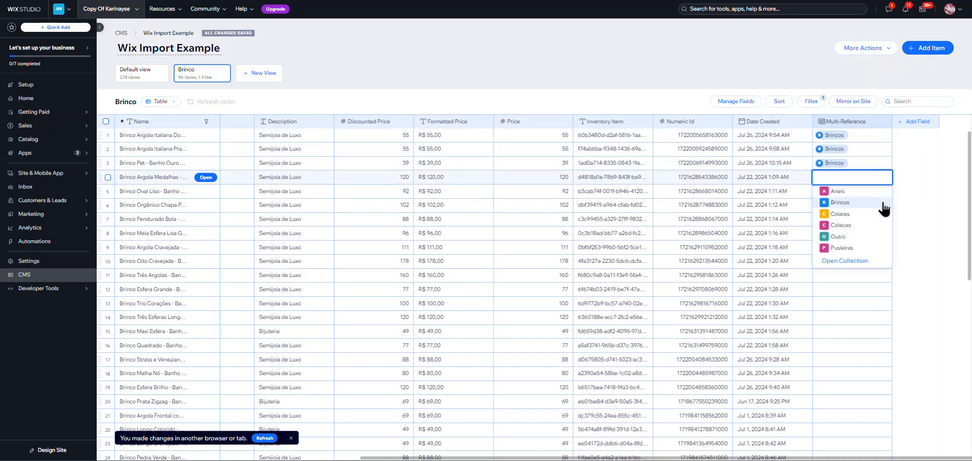
click(842, 202)
click(897, 207)
click(838, 194)
click(834, 191)
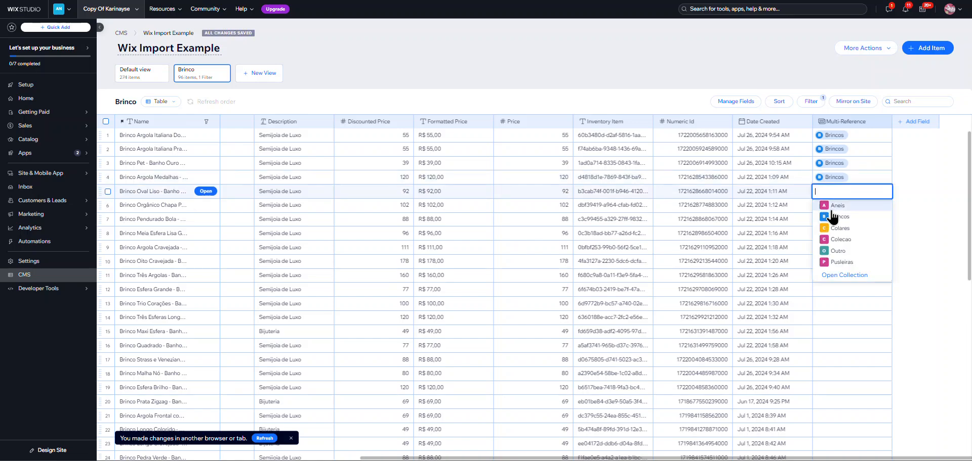
click(834, 218)
click(925, 211)
Step: Assign the Brincos category to rows 6 to 8: Brinco Orgânico, Brinco Pendurado Bola and Brinco Meia Esfera Lisa
click(835, 206)
click(835, 206)
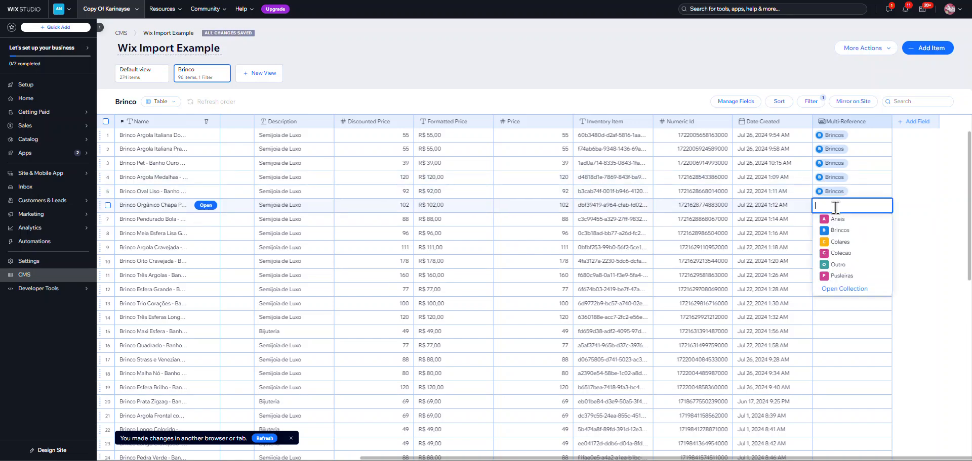
click(841, 234)
click(931, 224)
click(835, 220)
click(835, 219)
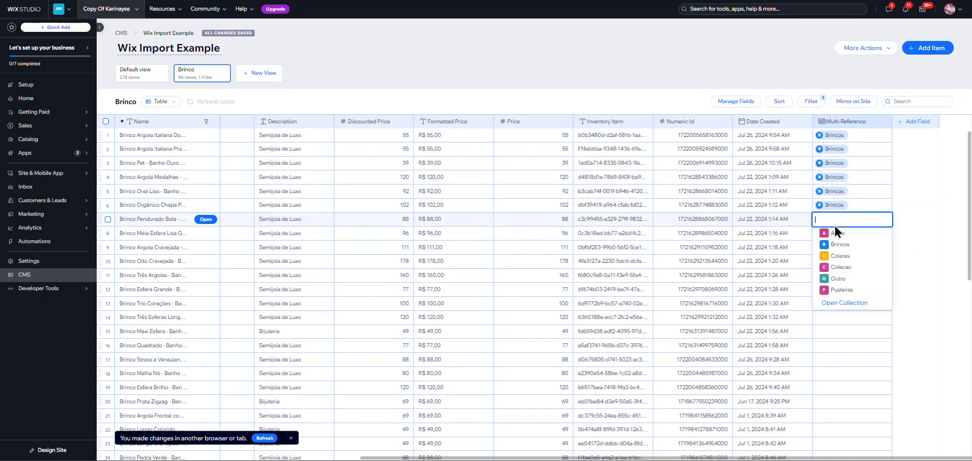
click(842, 245)
click(921, 236)
click(829, 235)
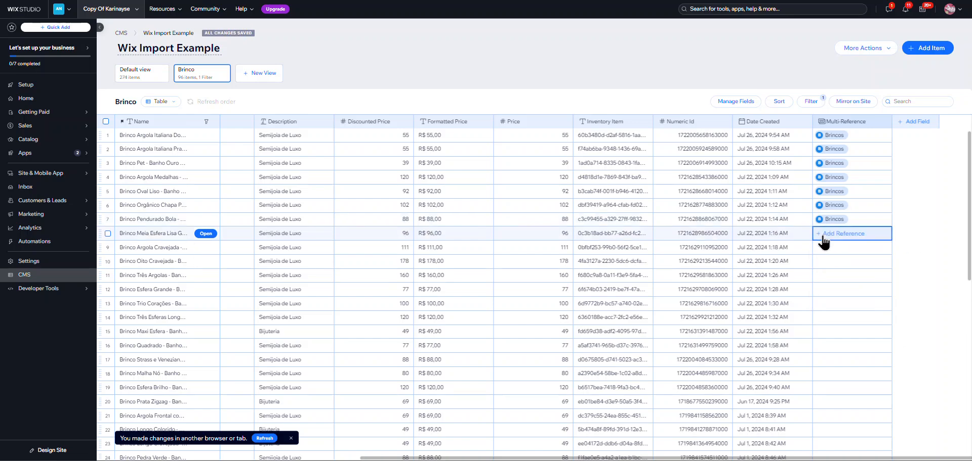
click(829, 234)
click(840, 259)
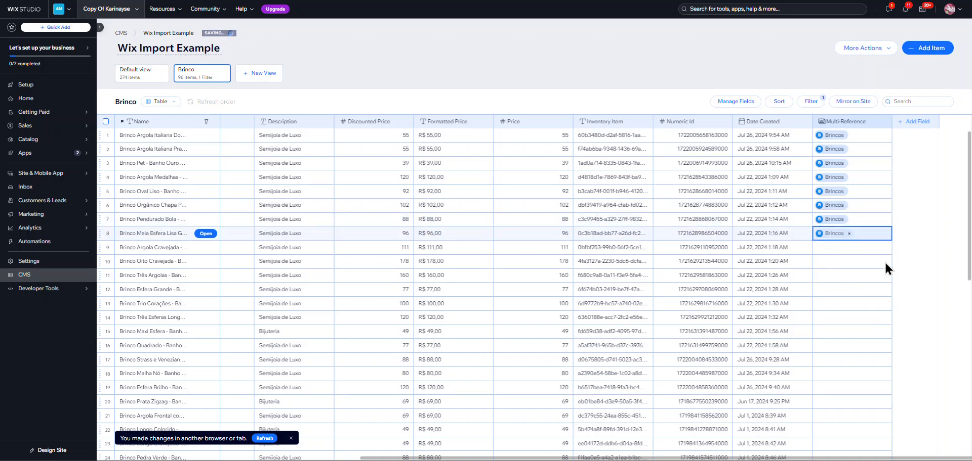
Step: Assign the Brincos category to rows 9 to 11: Brinco Argola Cravejada, Brinco Oito Cravejada and Brinco Três Argolas
click(836, 250)
click(831, 282)
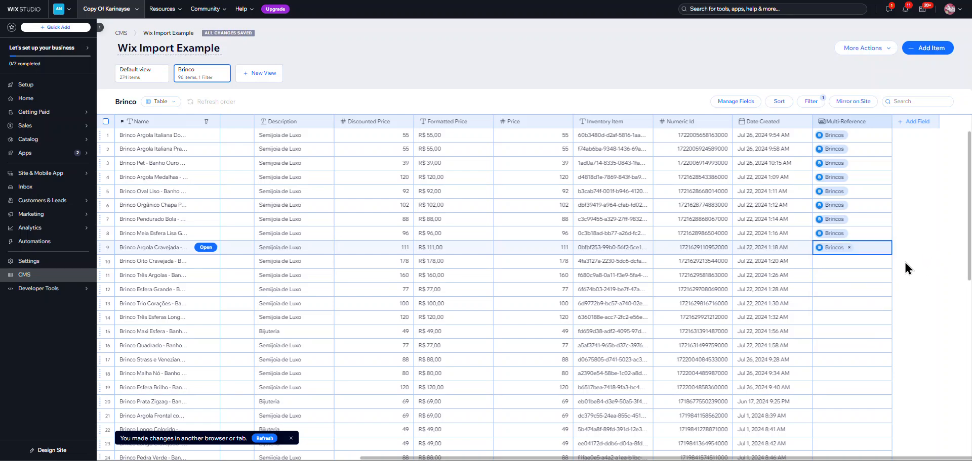
click(904, 261)
click(838, 261)
click(839, 263)
click(840, 285)
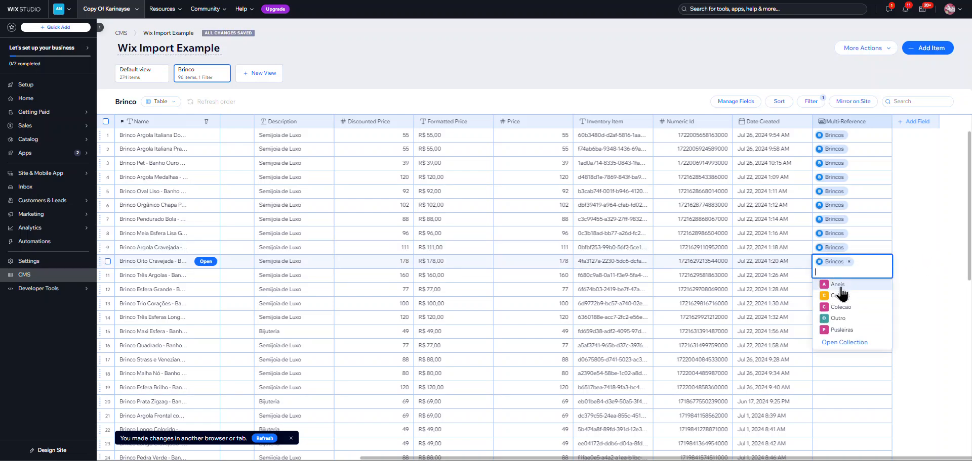
click(945, 280)
click(871, 274)
click(870, 273)
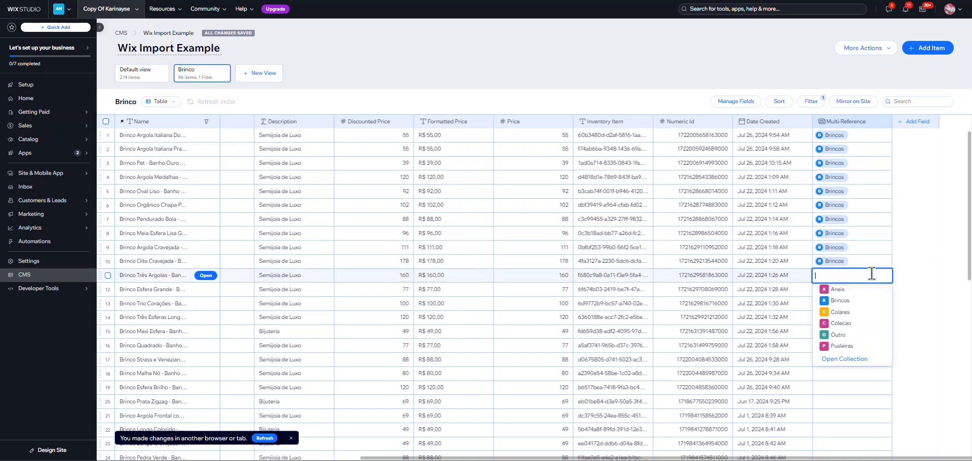
click(833, 304)
click(927, 293)
Step: Assign the Brincos category to rows 12 to 14: Brinco Esfera Grande, Brinco Trio Corações and Brinco Três Esferas
click(841, 291)
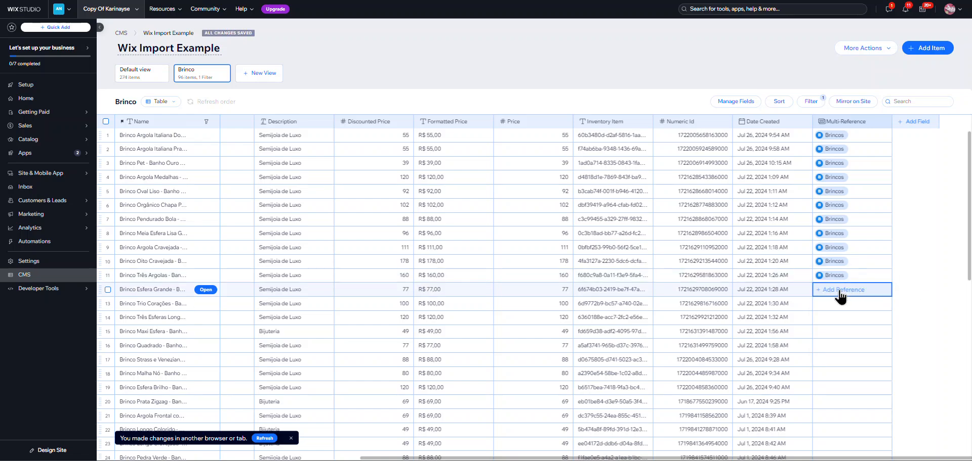
click(841, 292)
click(927, 300)
click(842, 307)
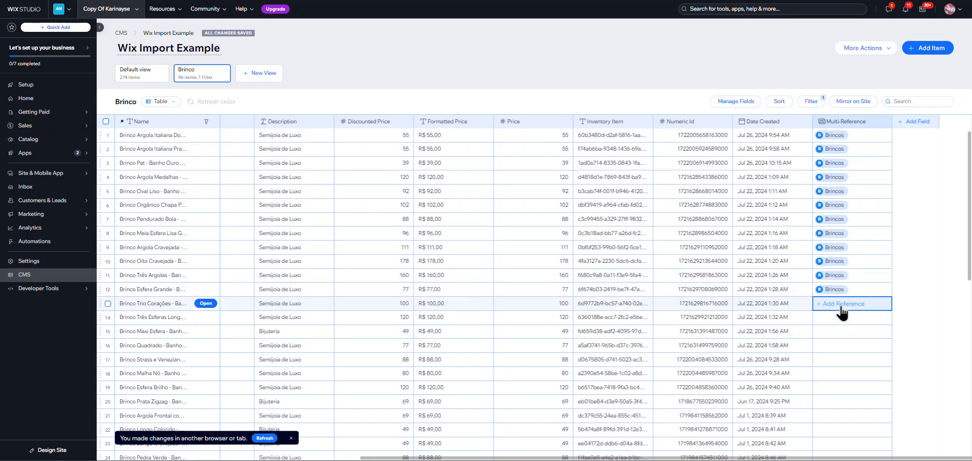
click(842, 306)
click(840, 330)
click(938, 279)
click(842, 318)
click(842, 318)
click(848, 349)
click(931, 319)
Step: Assign the Brincos category to rows 15 to 17: Brinco Maxi Esfera, Brinco Quadrado and Brinco Strass
click(842, 331)
click(841, 332)
click(838, 358)
click(909, 335)
click(825, 346)
click(824, 346)
click(850, 375)
click(922, 346)
click(846, 362)
click(847, 361)
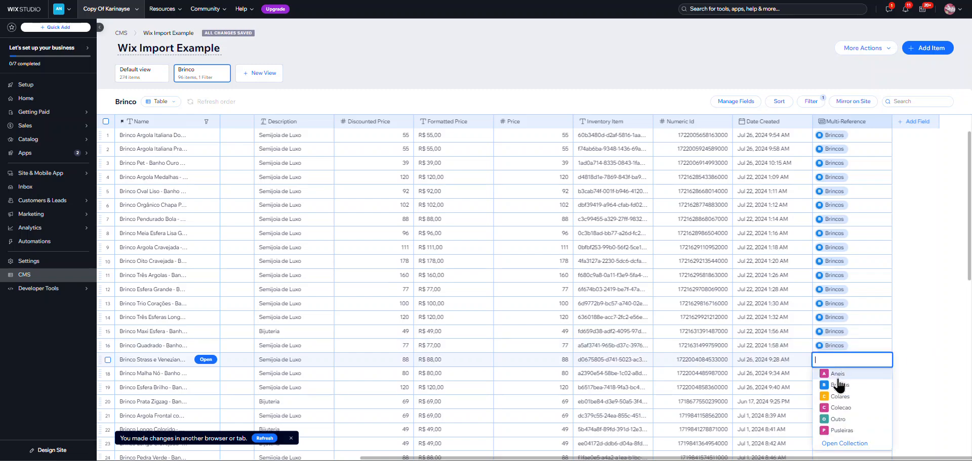
click(840, 385)
click(923, 335)
Step: Assign the Brincos category to rows 18 to 20: Brinco Malha Nó, Brinco Esfera Brilho and Brinco Prata Zigzag
scroll(911, 304, down, 3)
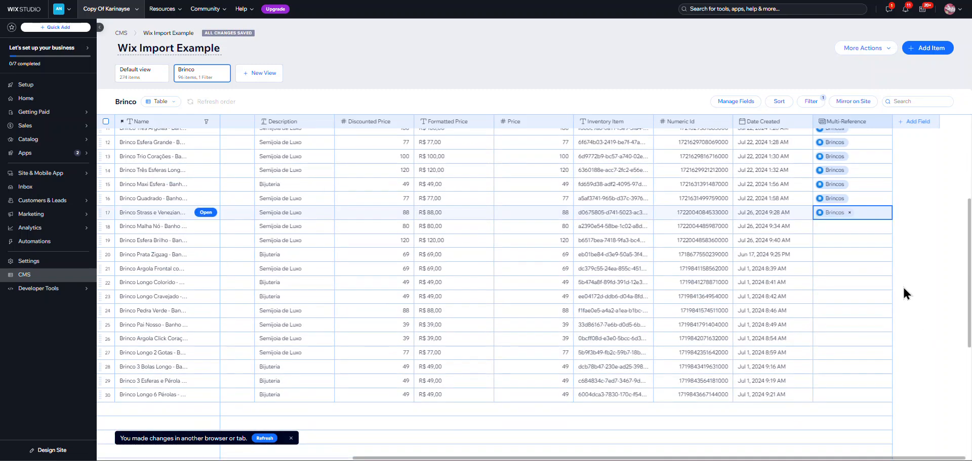
click(850, 224)
click(850, 222)
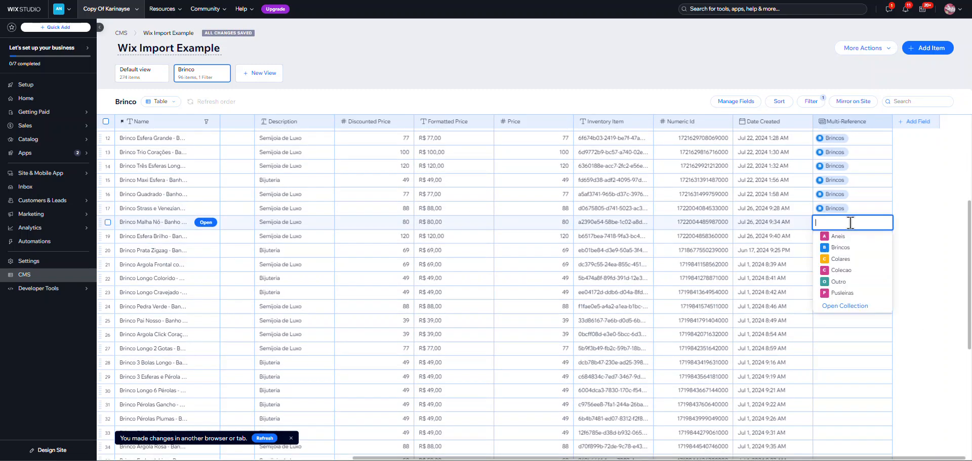
click(853, 249)
click(921, 259)
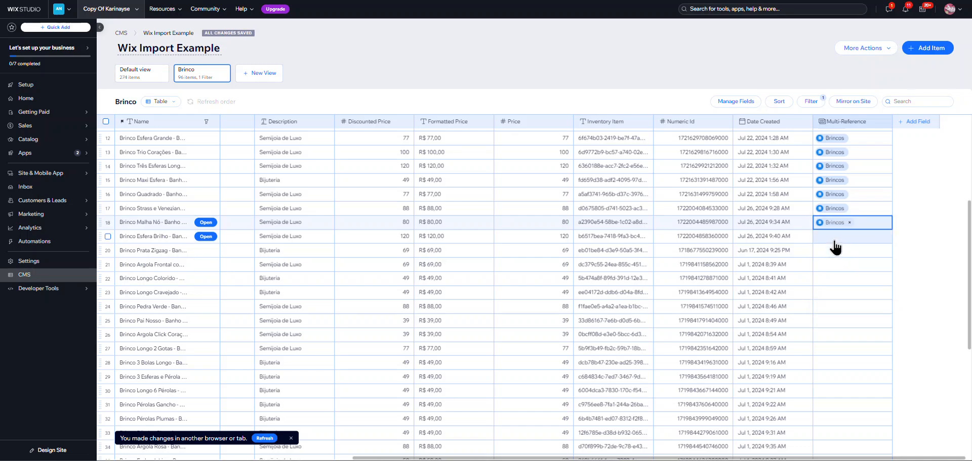
click(835, 244)
click(835, 238)
click(840, 263)
click(919, 259)
click(837, 251)
click(837, 251)
click(839, 276)
click(926, 271)
Step: Assign the Brincos category to rows 21 and 22: Brinco Argola Frontal and Brinco Longo Colorido
click(842, 266)
click(835, 266)
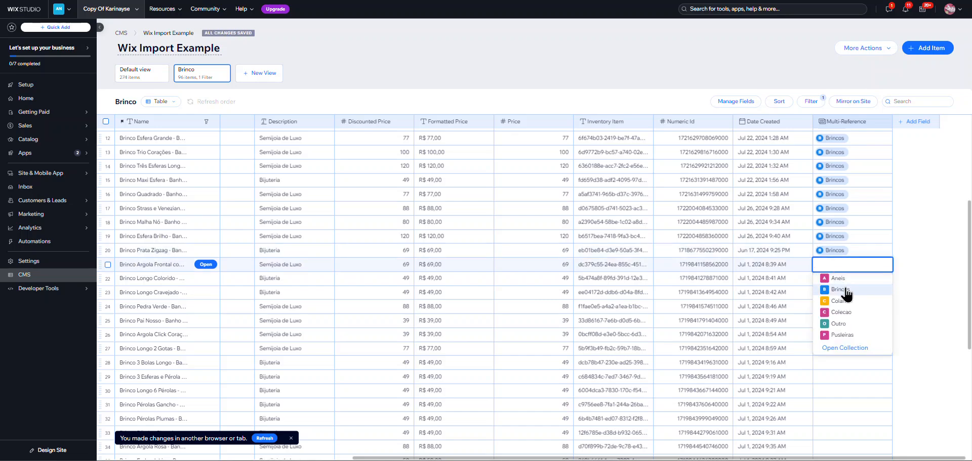
click(845, 291)
click(943, 281)
click(841, 279)
click(842, 280)
click(845, 306)
click(908, 285)
Step: Assign the Brincos category to rows 23 and 24: Brinco Longo Cravejado and Brinco Pedra Verde
scroll(834, 292, down, 2)
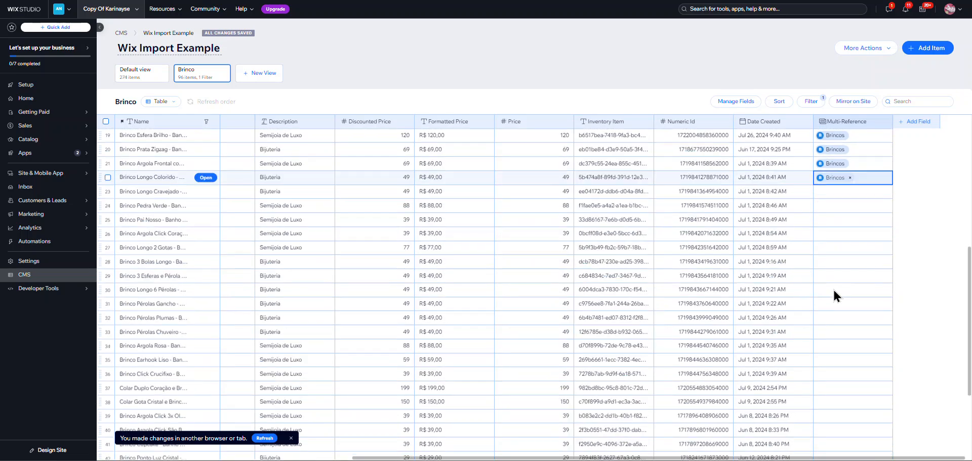
click(849, 194)
click(849, 195)
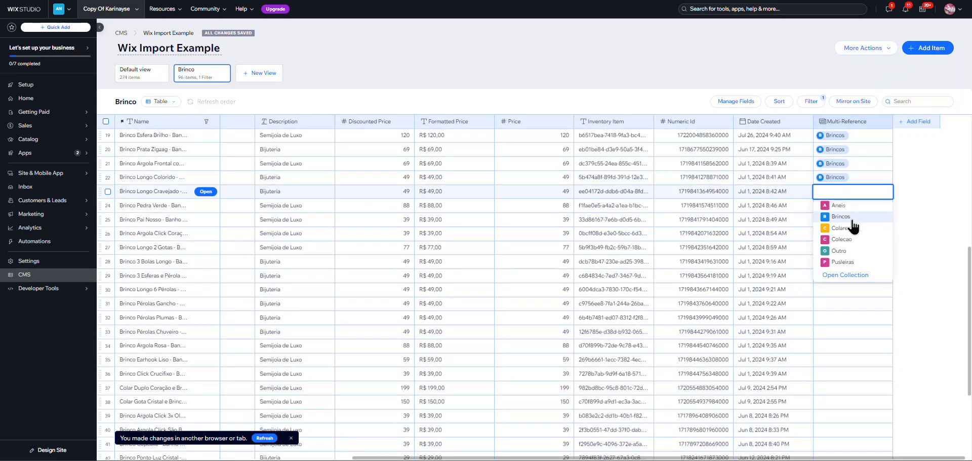
click(852, 222)
click(918, 192)
click(841, 208)
click(841, 207)
click(848, 232)
click(924, 211)
Step: Assign the Brincos category to rows 25 to 27: Brinco Pai Nosso, Brinco Argola Click and Brinco Longo 2 Gotas
click(846, 221)
click(846, 221)
click(845, 245)
click(909, 221)
click(844, 238)
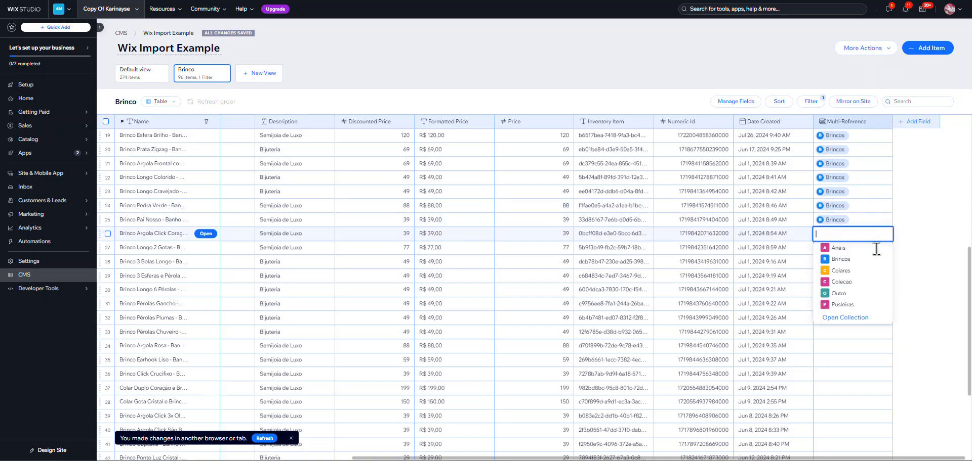
key(Return)
click(844, 248)
click(841, 274)
key(Return)
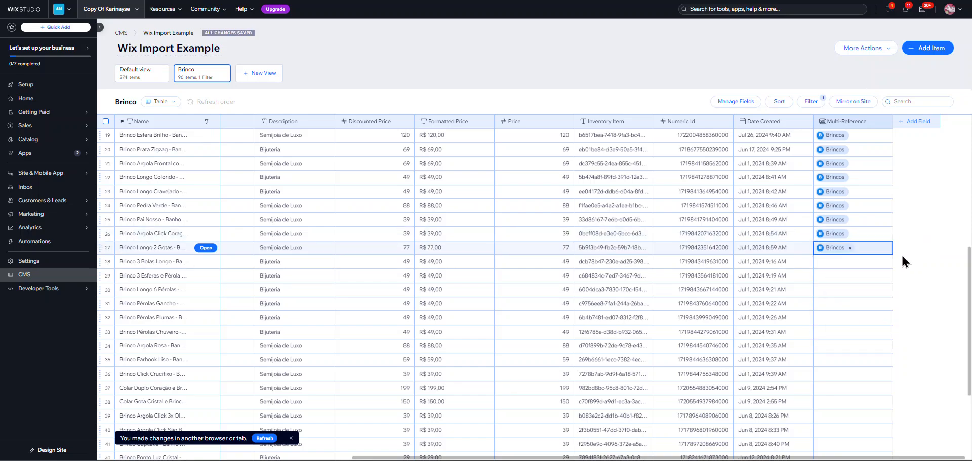
Step: Assign the Brincos category to rows 28 and 29: Brinco 3 Bolas Longo and Brinco 3 Esferas e Pérola
click(844, 262)
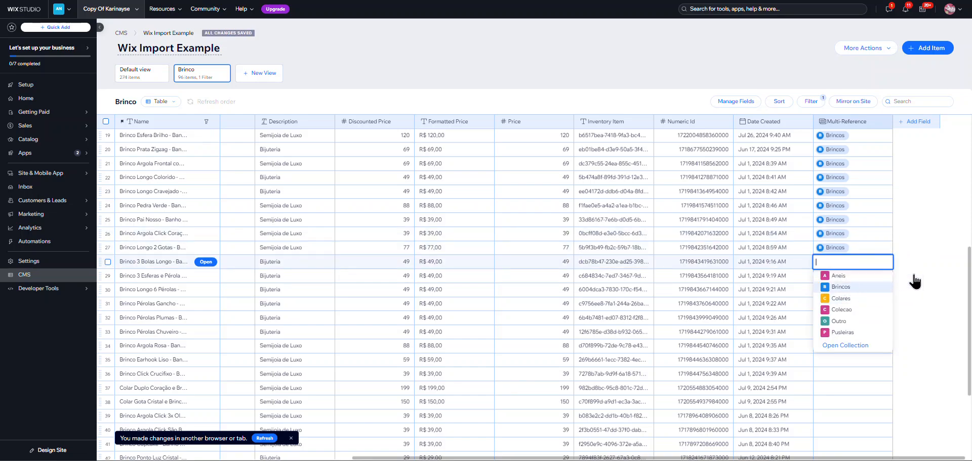
click(894, 291)
key(Return)
click(841, 277)
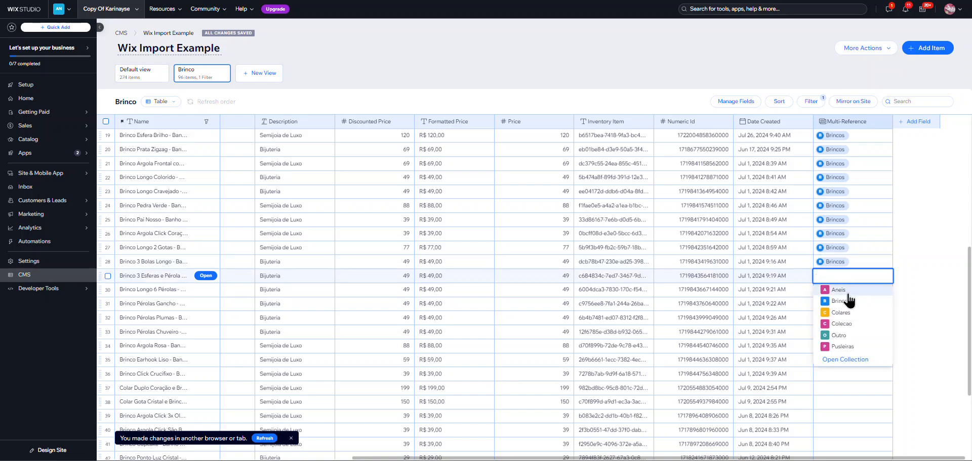
click(841, 301)
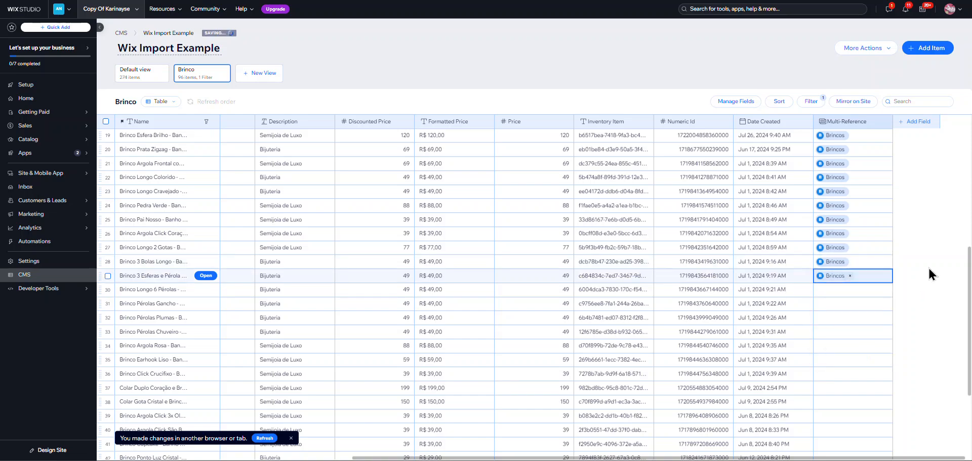
Step: Assign the Brincos category to rows 30 and 31: Brinco Longo 6 Pérolas and Brinco Pérolas Gancho
click(840, 297)
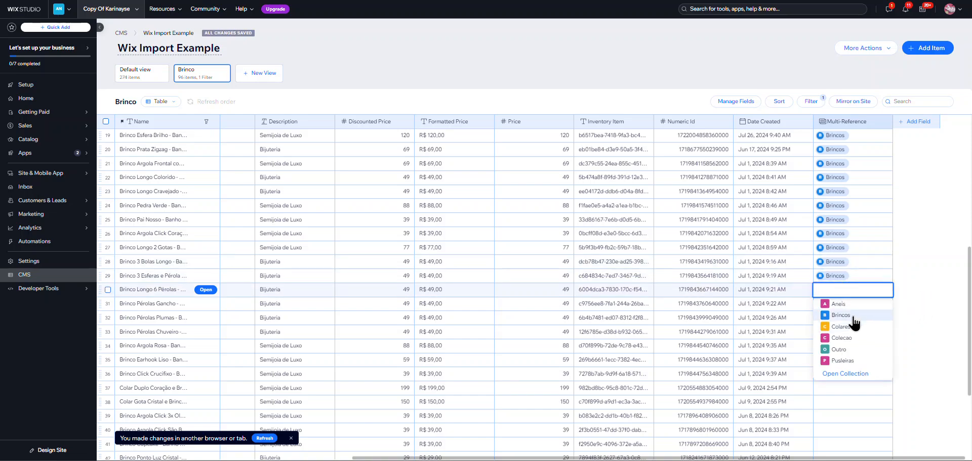
click(856, 324)
click(836, 310)
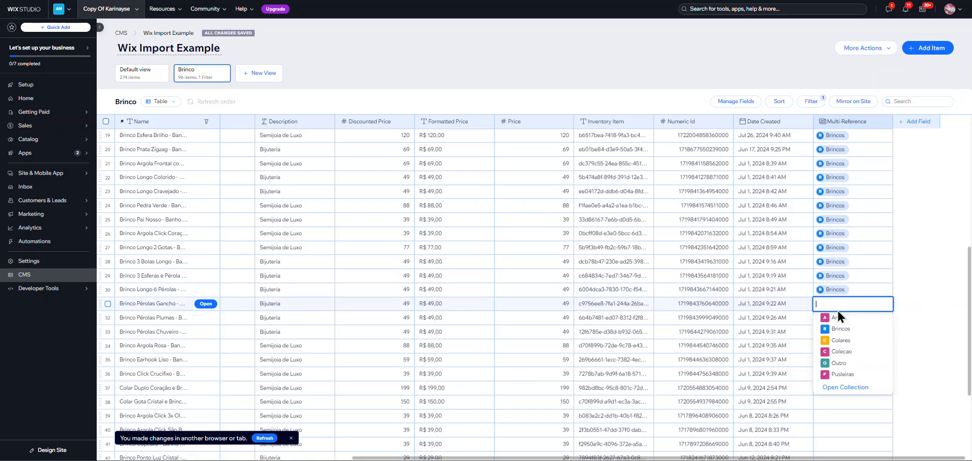
click(867, 330)
click(923, 312)
Step: Create another view of the collection and remove its inherited filter on names containing Brinco
scroll(396, 231, up, 1)
scroll(395, 231, up, 5)
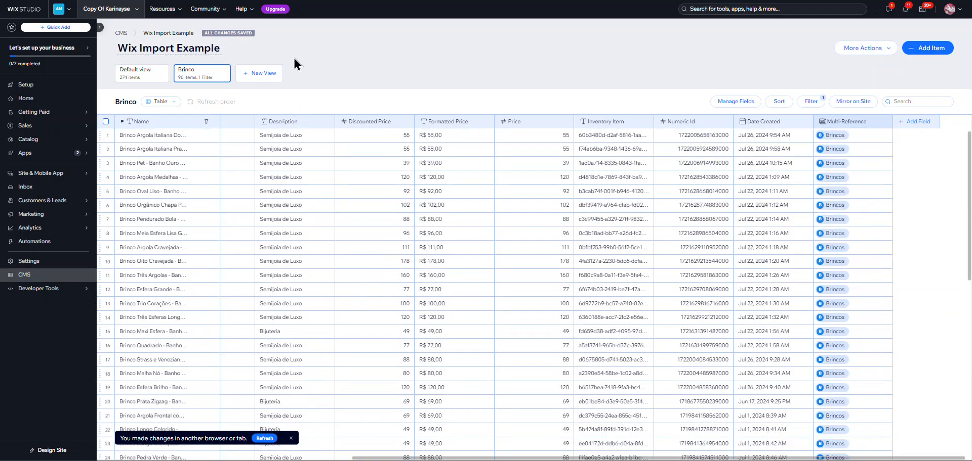
click(254, 71)
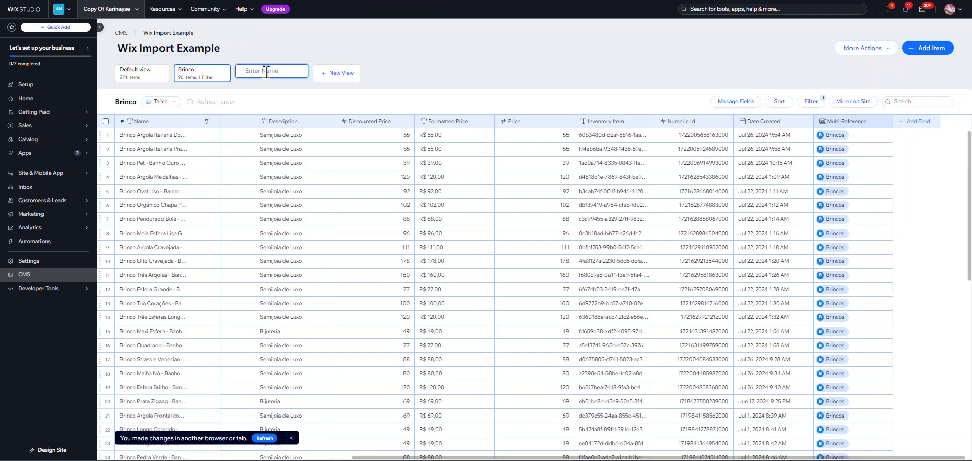
click(813, 101)
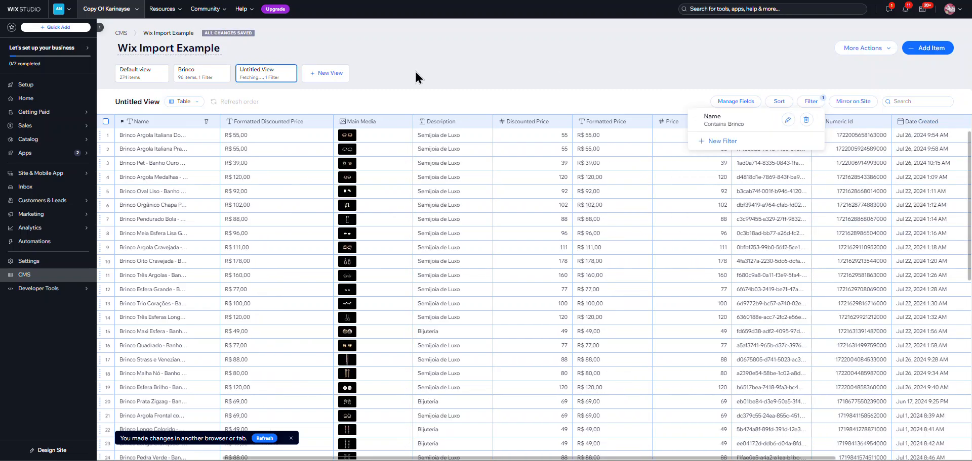
click(805, 120)
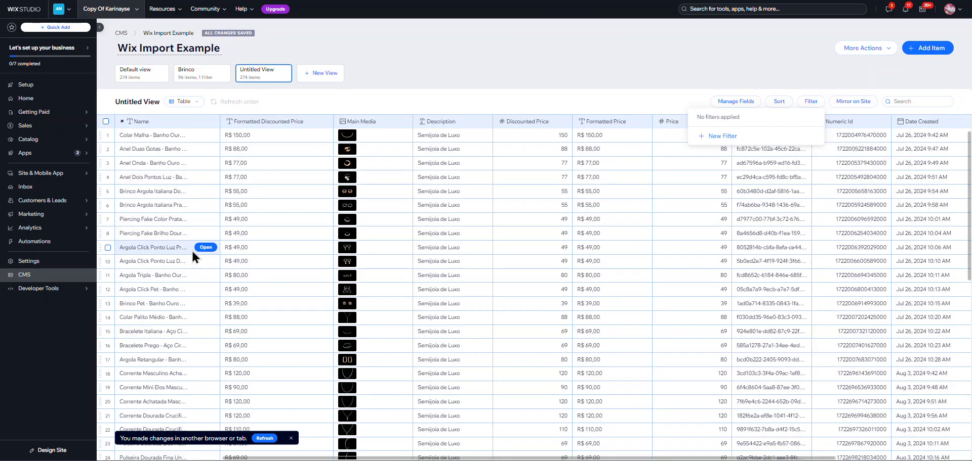
Step: Filter the untitled view to items whose Name contains Colar
scroll(192, 249, down, 3)
scroll(171, 317, down, 3)
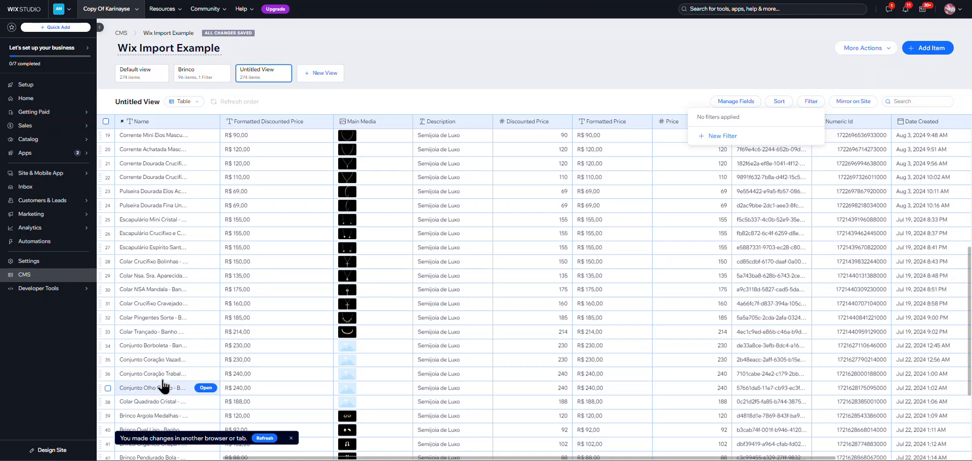
scroll(162, 377, down, 7)
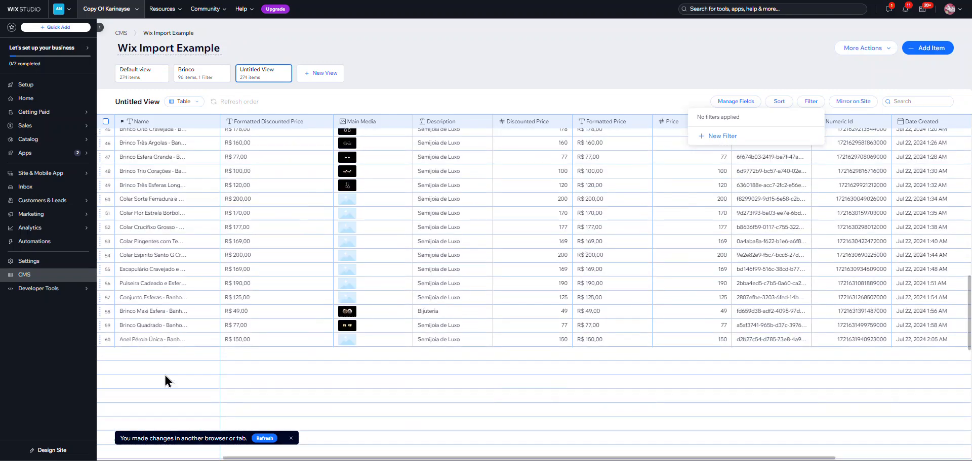
click(253, 76)
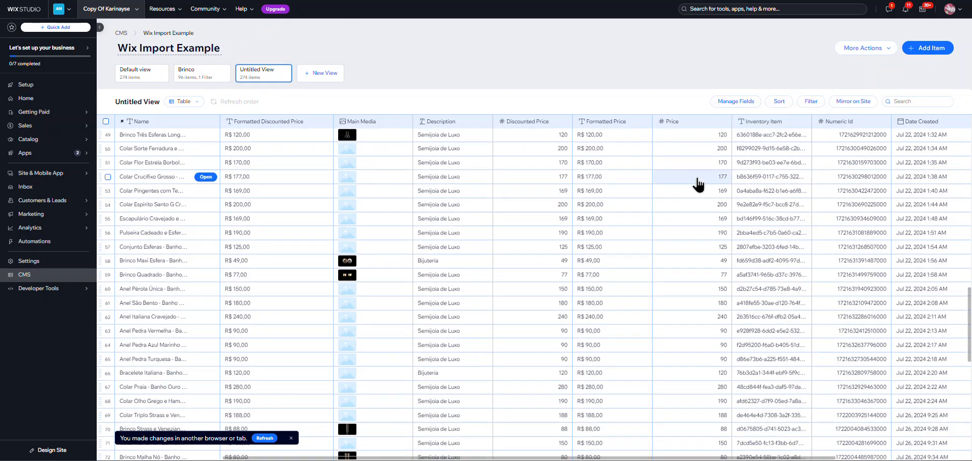
click(809, 104)
click(721, 135)
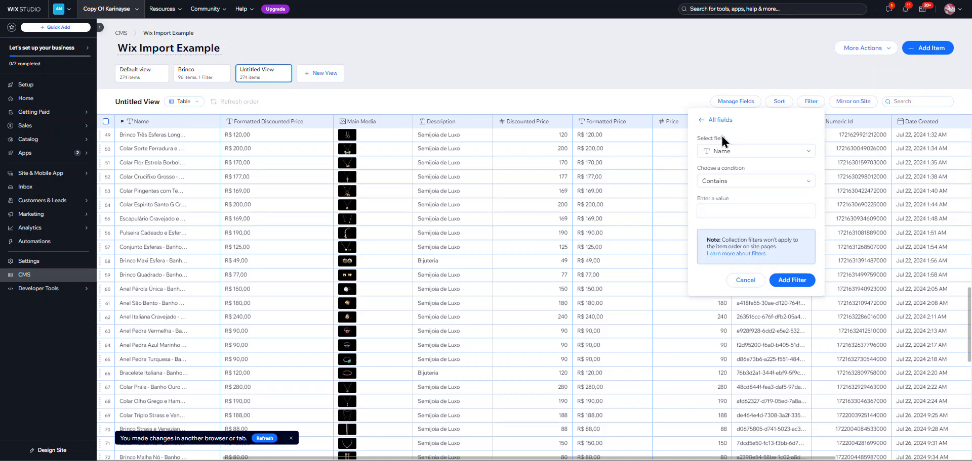
click(759, 217)
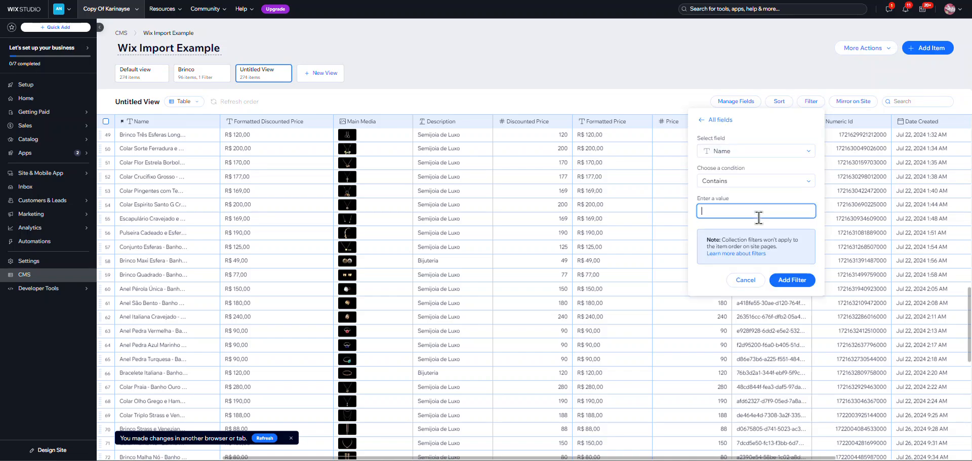
click(791, 276)
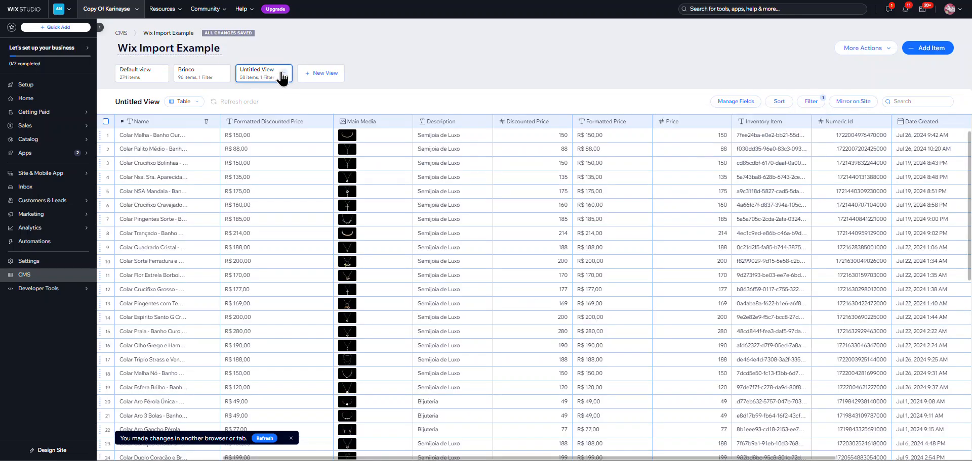
Step: Rename the untitled filtered view as Colar
click(284, 76)
click(281, 45)
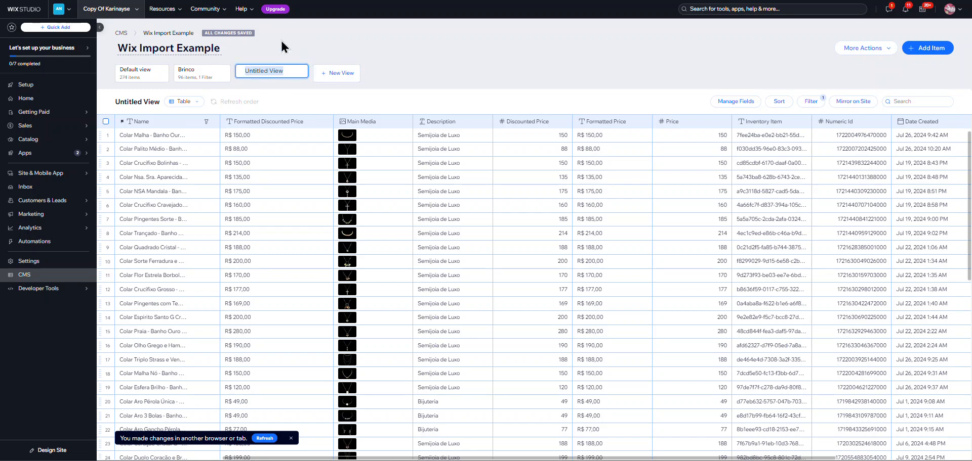
text(Colar)
key(Return)
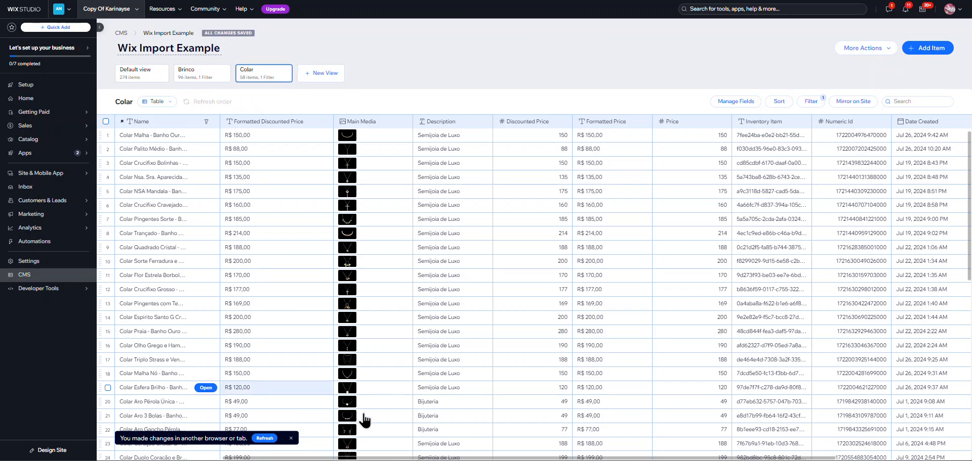
Step: Assign the Colares category to rows 1 to 3: Colar Malha, Colar Palito Médio and Colar Crucifixo Bolinhas
drag(482, 458, 618, 458)
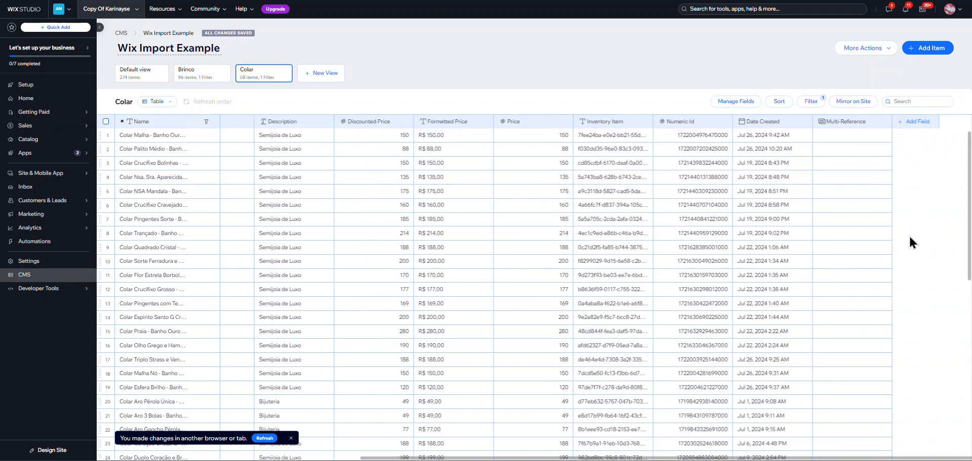
click(857, 143)
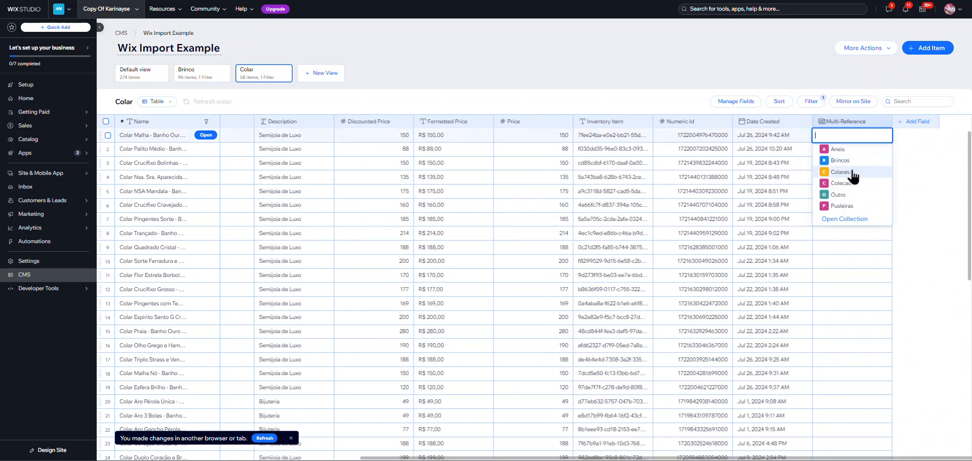
click(874, 167)
click(844, 149)
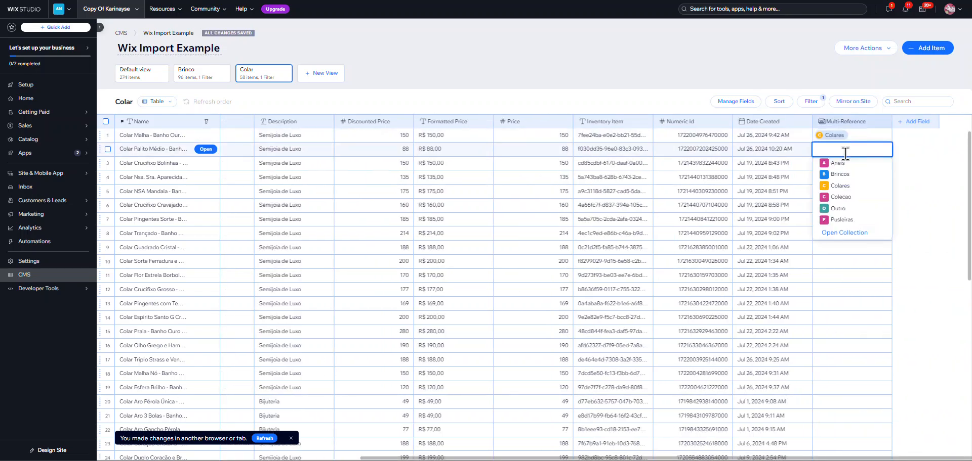
click(855, 186)
click(851, 164)
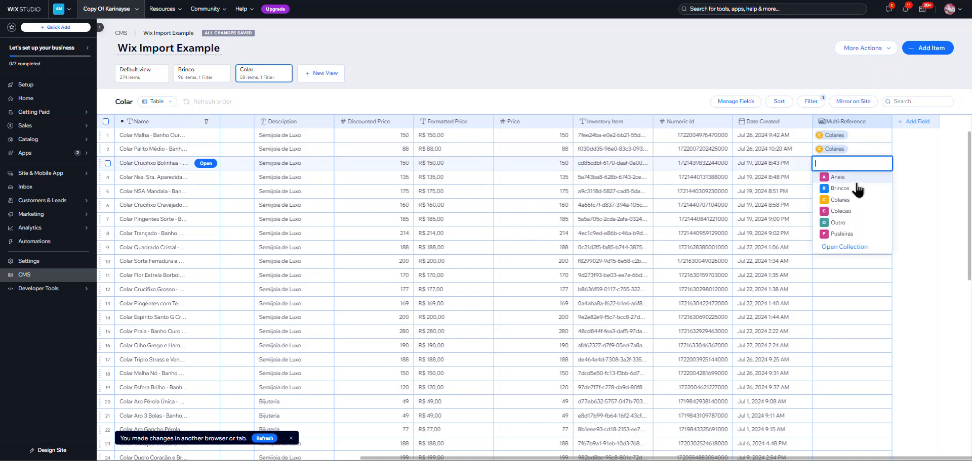
click(840, 200)
click(941, 192)
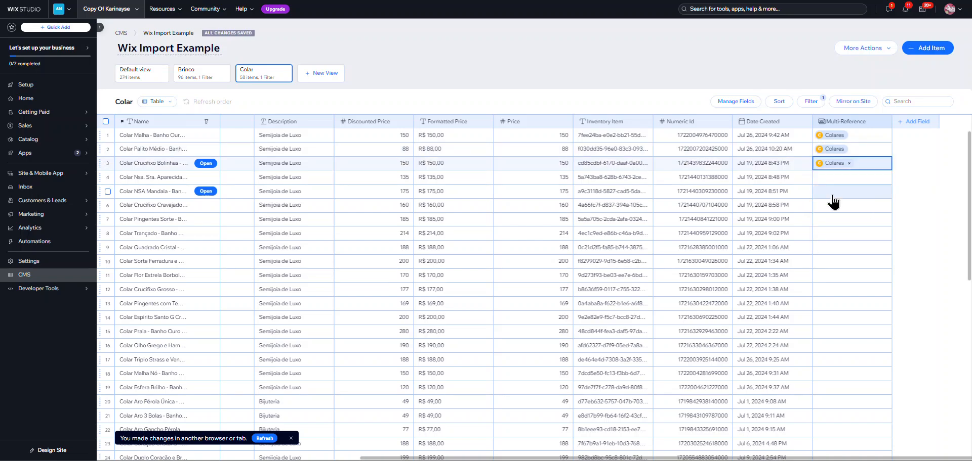
Step: Assign the Colares category to rows 4 and 5: Colar Nsa. Sra. Aparecida and Colar NSA Mandala
click(837, 180)
click(840, 215)
click(921, 217)
click(838, 192)
click(852, 237)
click(934, 208)
Step: Assign the Colares category to rows 6 and 7: Colar Crucifixo Cravejado and Colar Pingentes Sorte
click(853, 207)
click(844, 250)
click(929, 217)
click(841, 222)
click(841, 257)
click(916, 248)
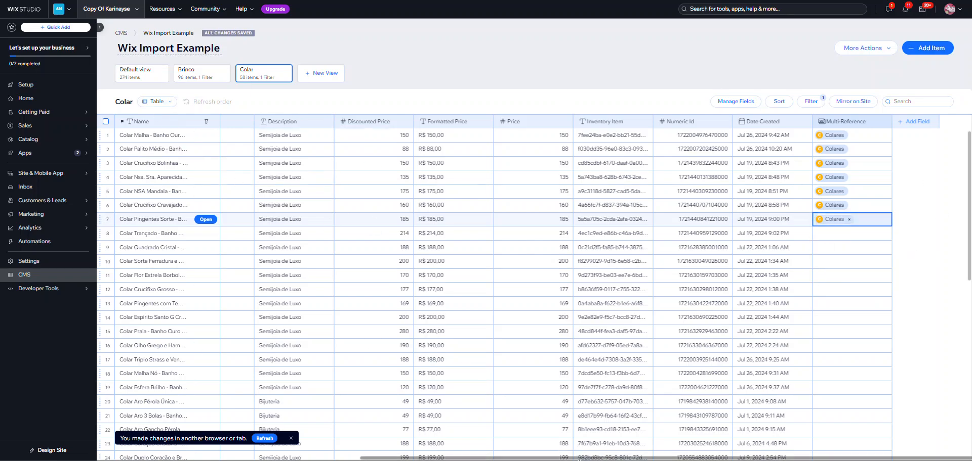
Step: Add a Number field named Rank to the Wix Import Example collection
drag(579, 459, 442, 459)
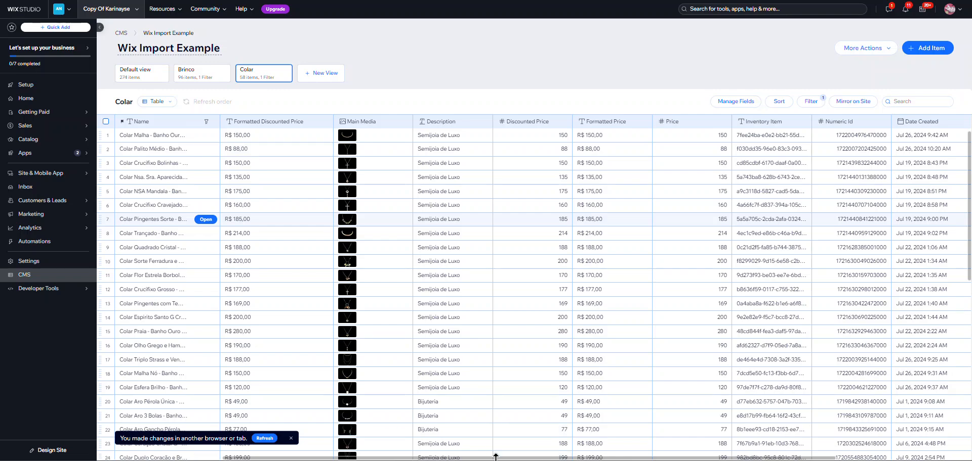
drag(533, 458, 671, 459)
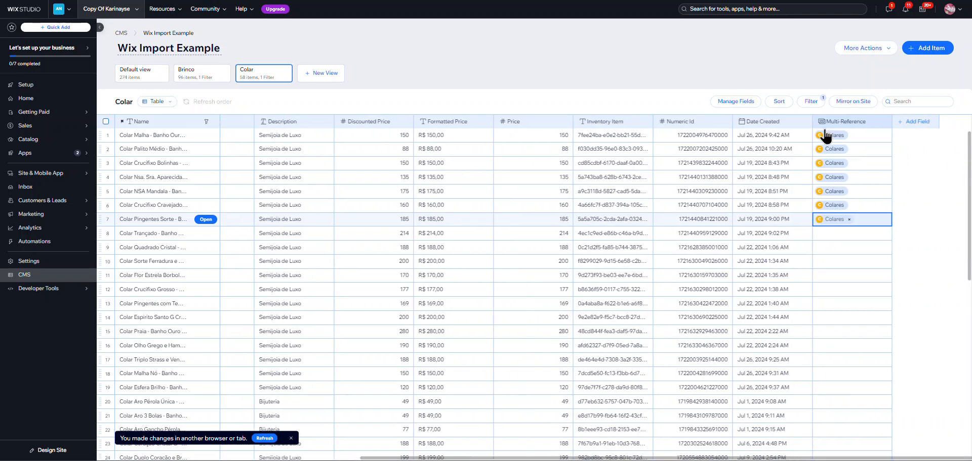
click(916, 122)
click(493, 223)
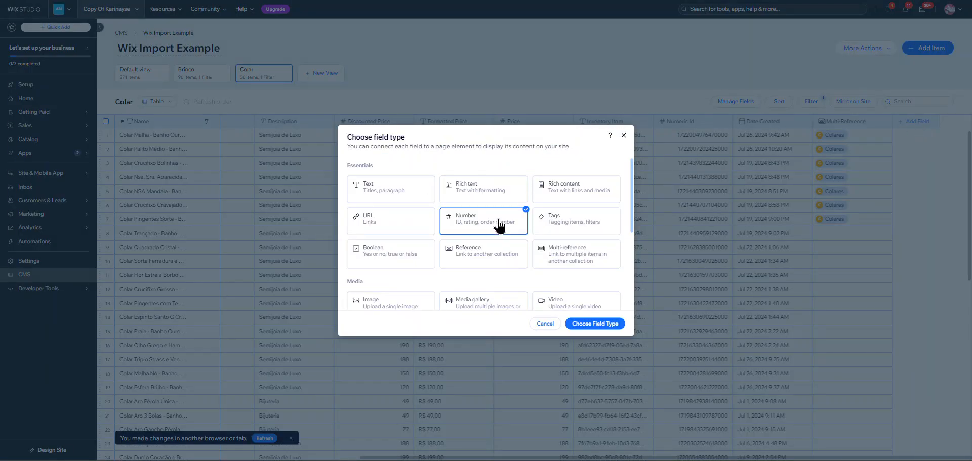
click(593, 324)
text(Tank)
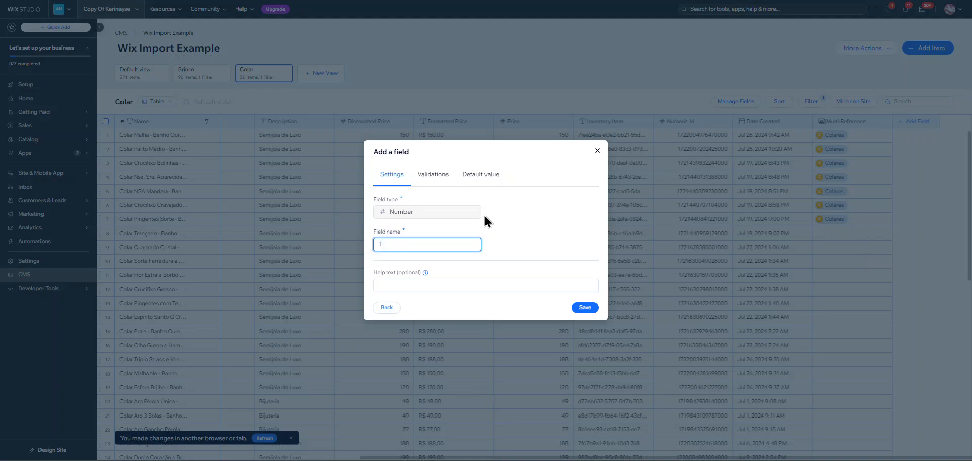
key(BackSpace)
key(BackSpace)
key(BackSpace)
key(BackSpace)
text(Rank)
click(586, 309)
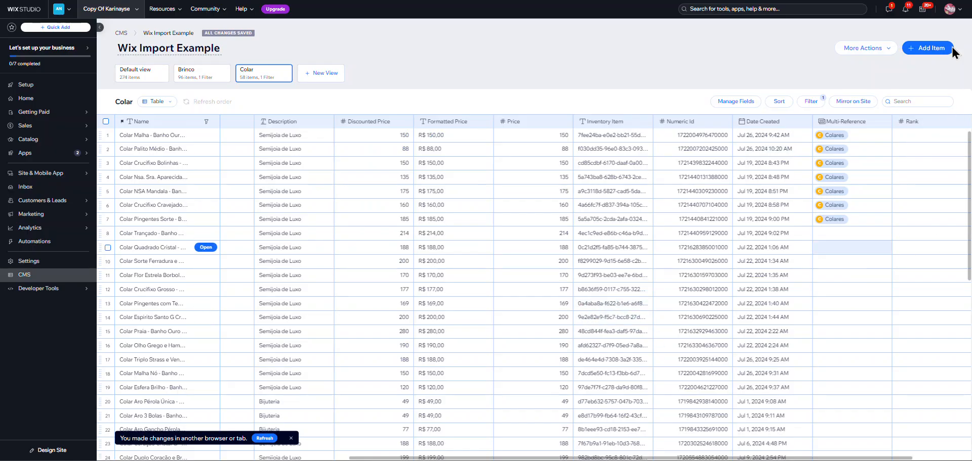